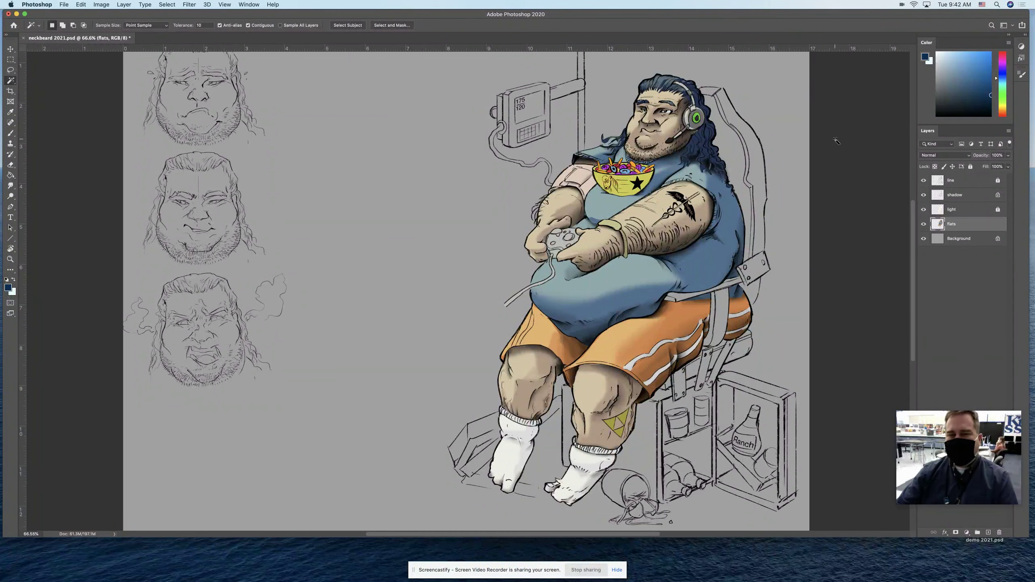
{"action": "left_click", "coordinate": [965, 210]}
{"action": "left_click", "coordinate": [962, 199]}
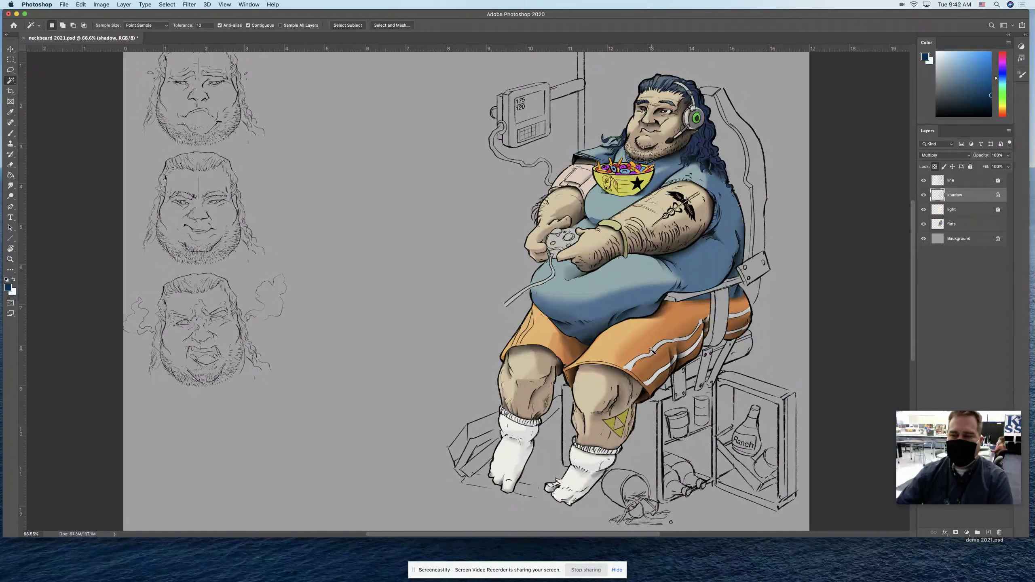
{"action": "left_click", "coordinate": [985, 225]}
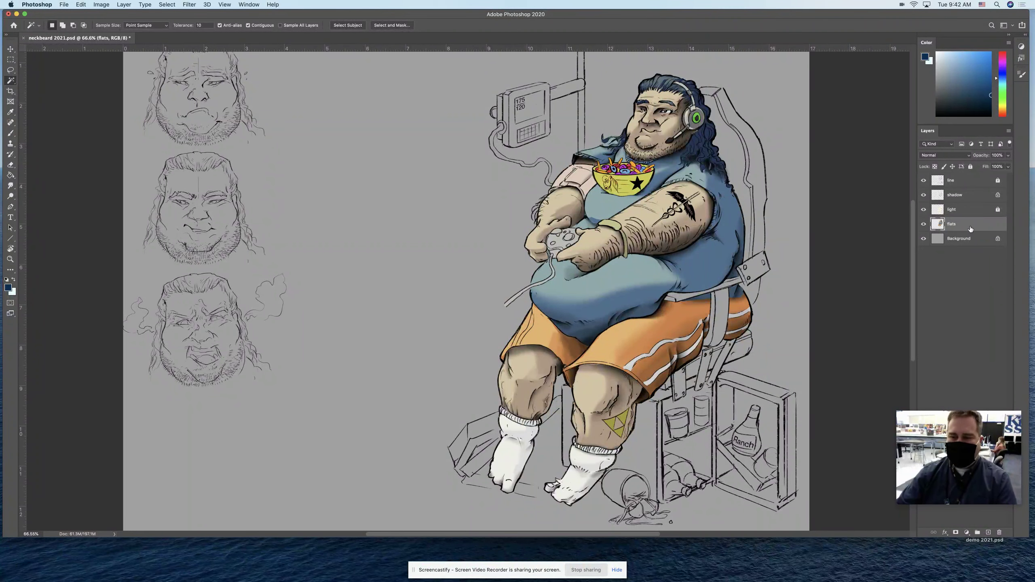
{"action": "left_click", "coordinate": [968, 212]}
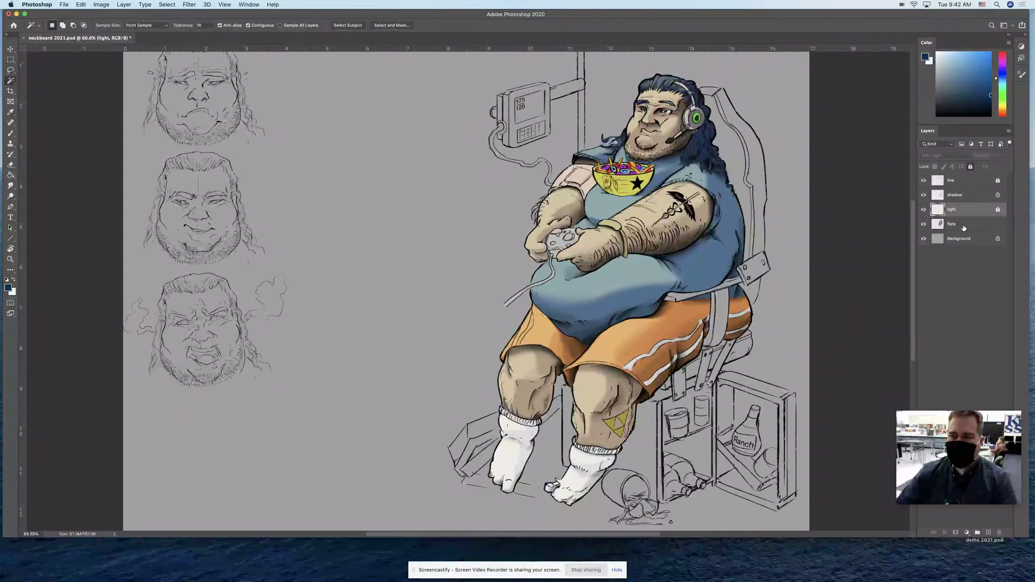
{"action": "left_click", "coordinate": [963, 227]}
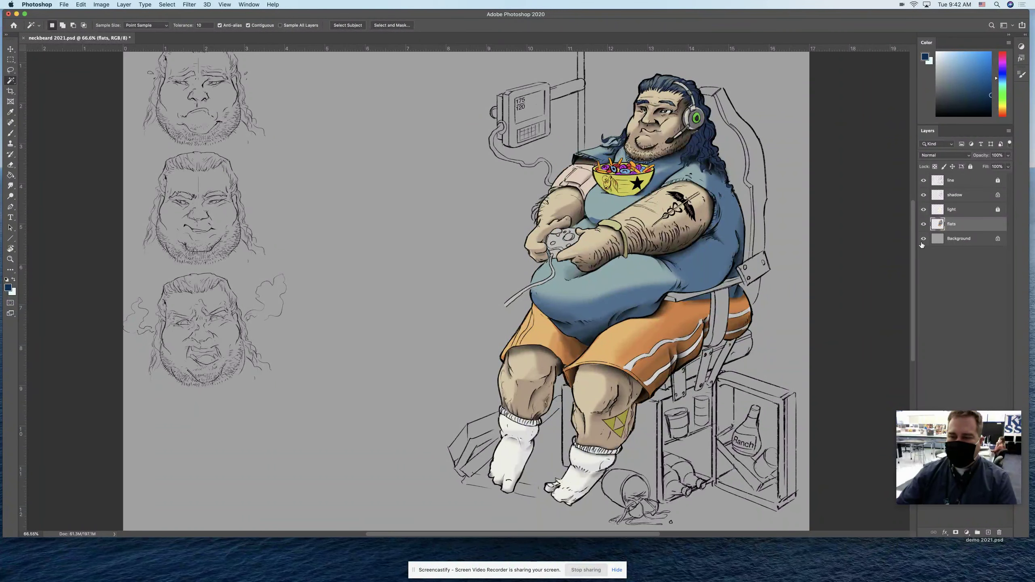
{"action": "left_click", "coordinate": [975, 210]}
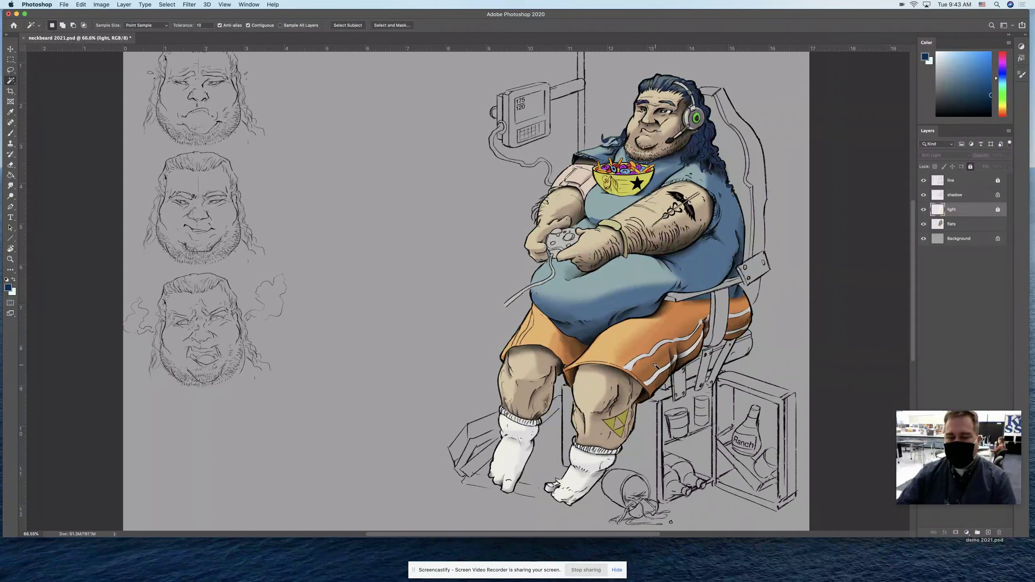
Step: Select the orange areas of the shorts on the flats layer with the Magic Wand
{"action": "left_click", "coordinate": [965, 228]}
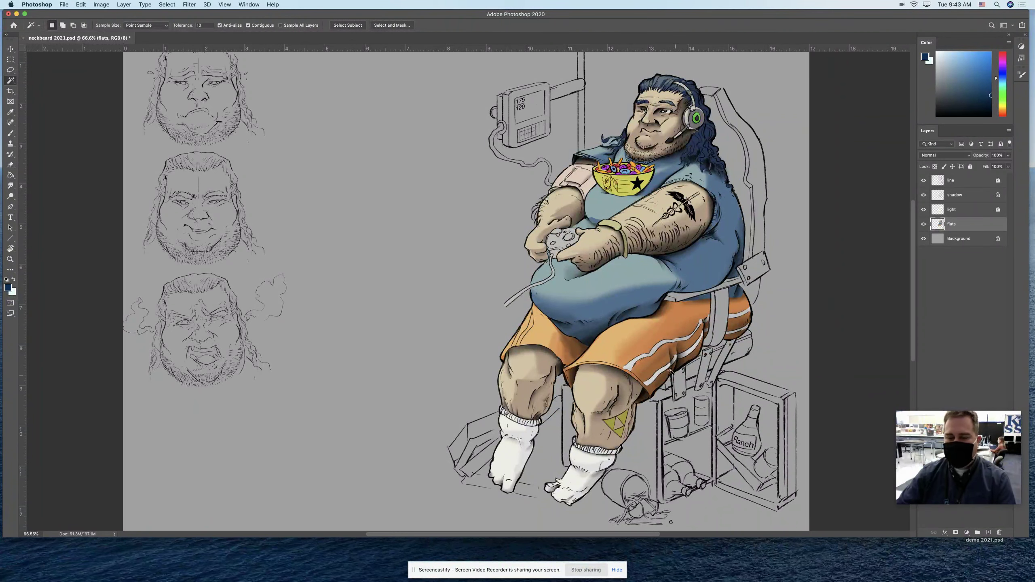
{"action": "left_click", "coordinate": [743, 318], "text": "shift"}
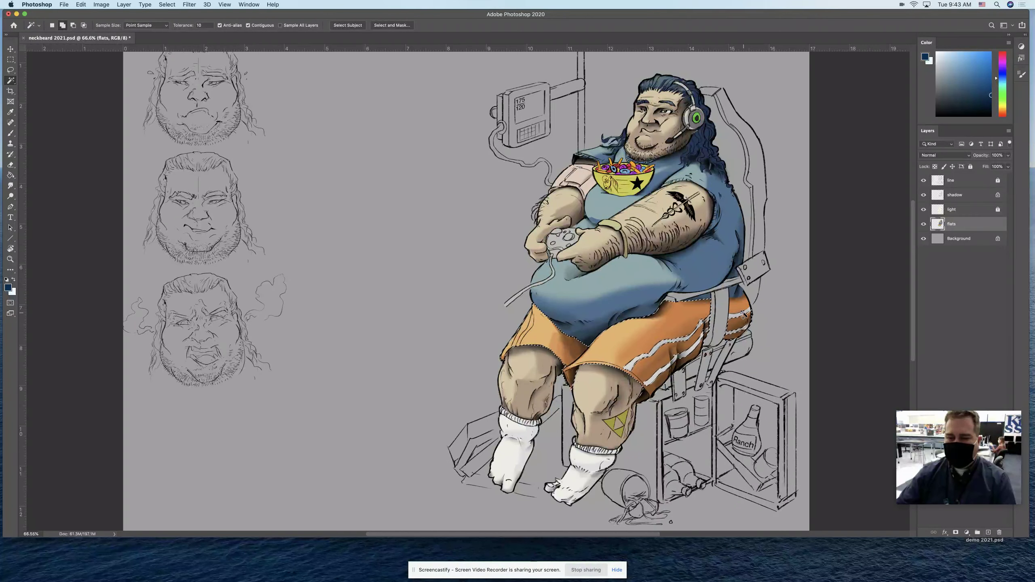
{"action": "key", "text": "u"}
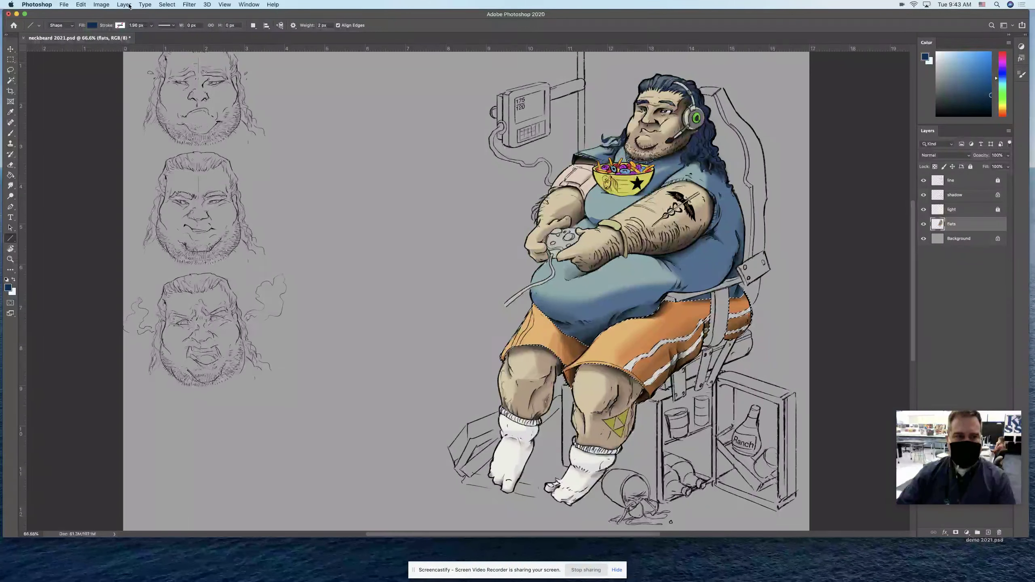
Step: Try a Color Balance adjustment of the midtones on the selected orange shorts
{"action": "left_click", "coordinate": [101, 5]}
{"action": "mouse_move", "coordinate": [117, 30]}
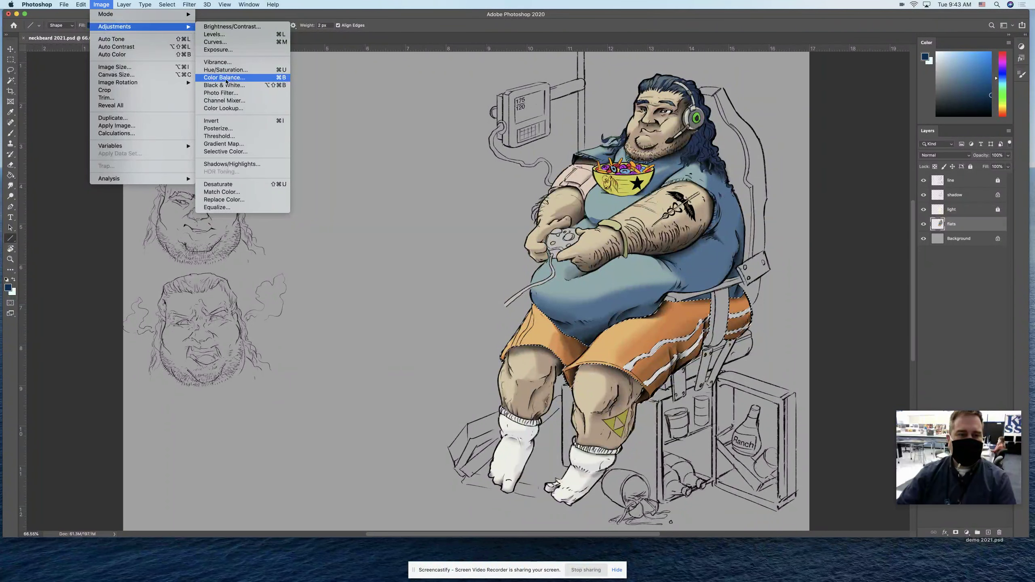
{"action": "left_click", "coordinate": [280, 81]}
{"action": "left_click_drag", "start_coordinate": [297, 63], "coordinate": [426, 127]}
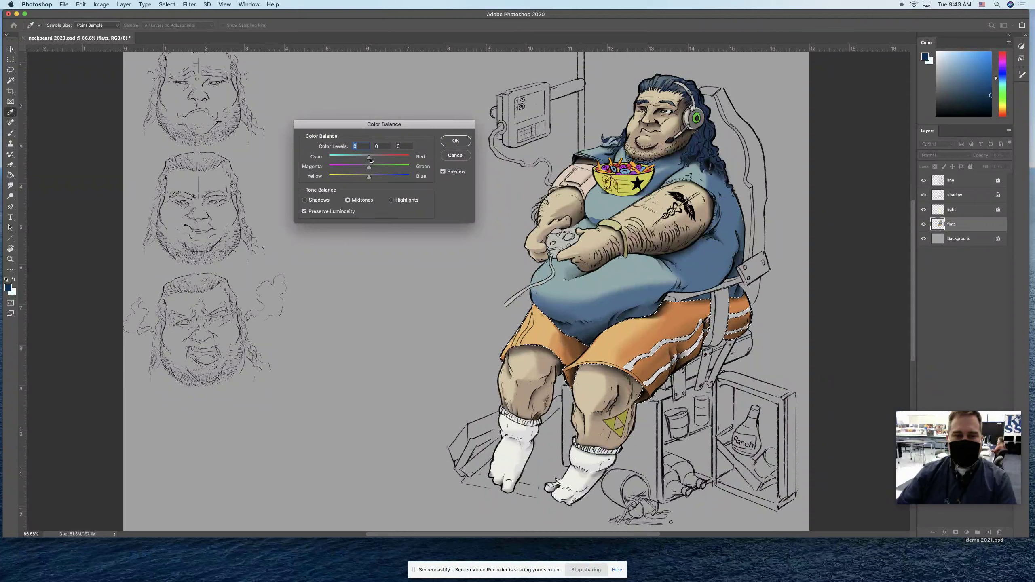
{"action": "mouse_move", "coordinate": [370, 159]}
{"action": "left_mouse_down"}
{"action": "mouse_move", "coordinate": [402, 159]}
{"action": "mouse_move", "coordinate": [369, 159]}
{"action": "left_mouse_up"}
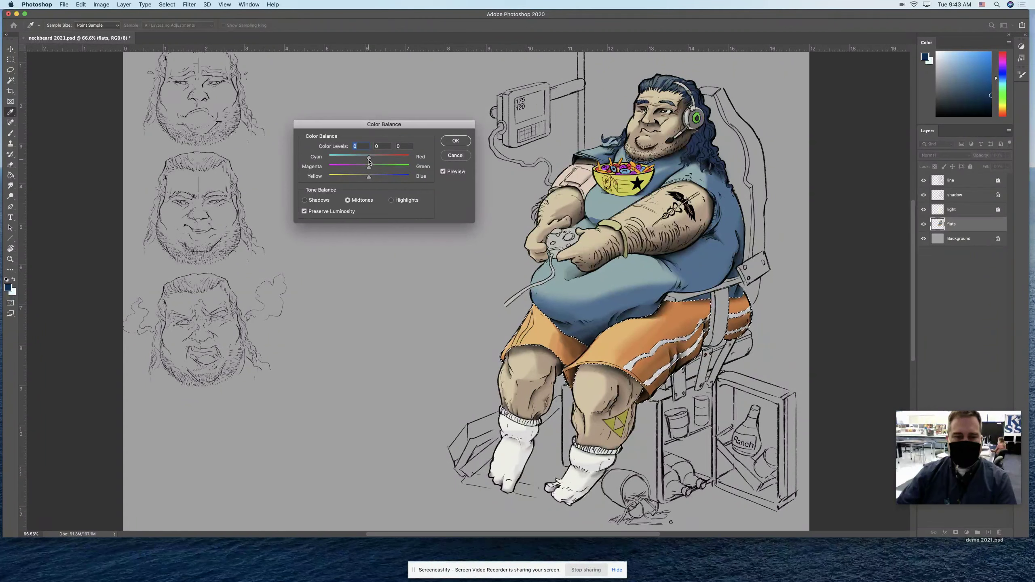
{"action": "left_click_drag", "start_coordinate": [368, 158], "coordinate": [372, 179]}
{"action": "left_click", "coordinate": [455, 155]}
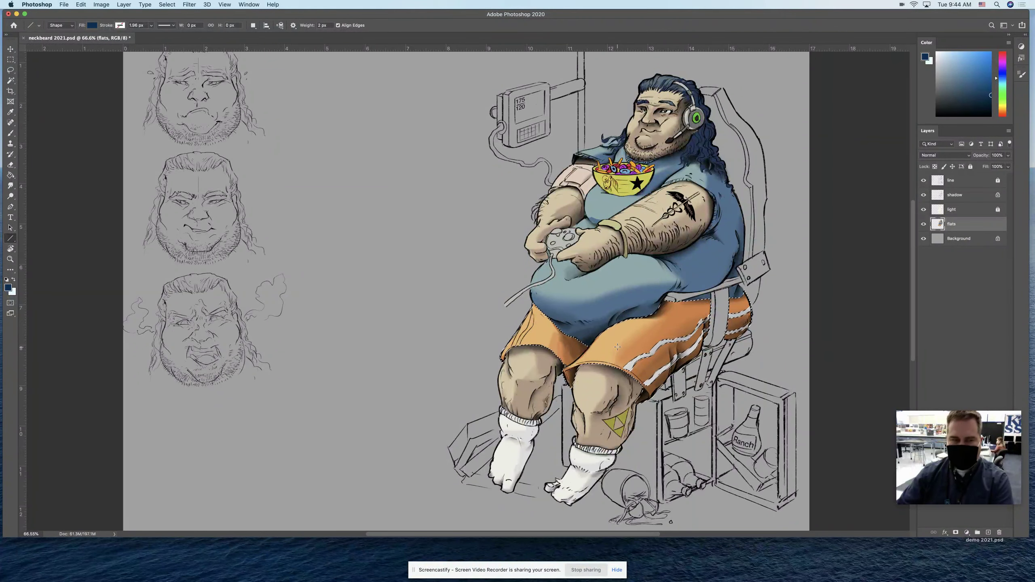
Step: Try recolouring the selected shorts with Hue/Saturation, including a hue of -35 and a saturation of +7
{"action": "left_click", "coordinate": [101, 5]}
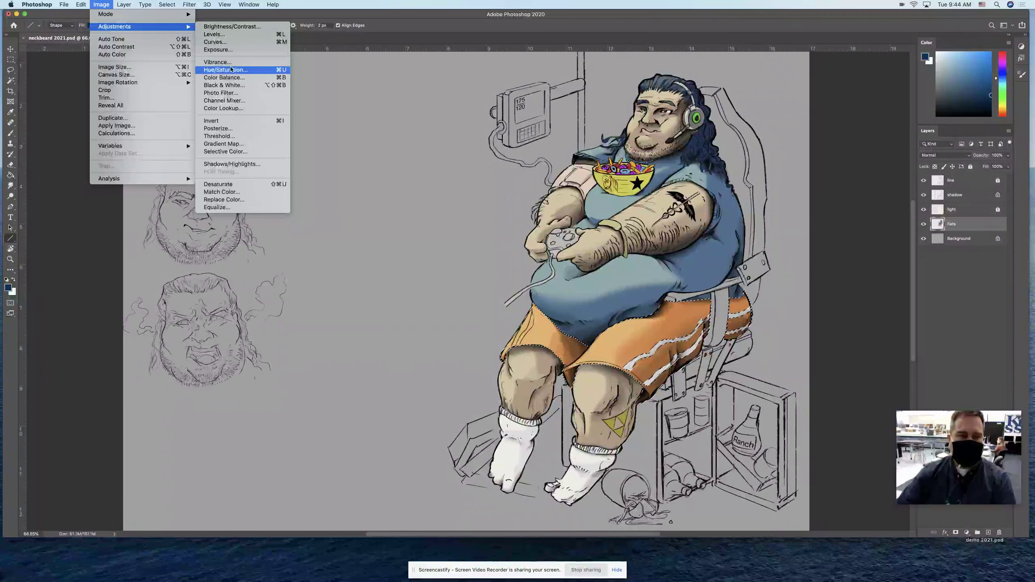
{"action": "left_click", "coordinate": [230, 70]}
{"action": "left_click_drag", "start_coordinate": [288, 96], "coordinate": [447, 102]}
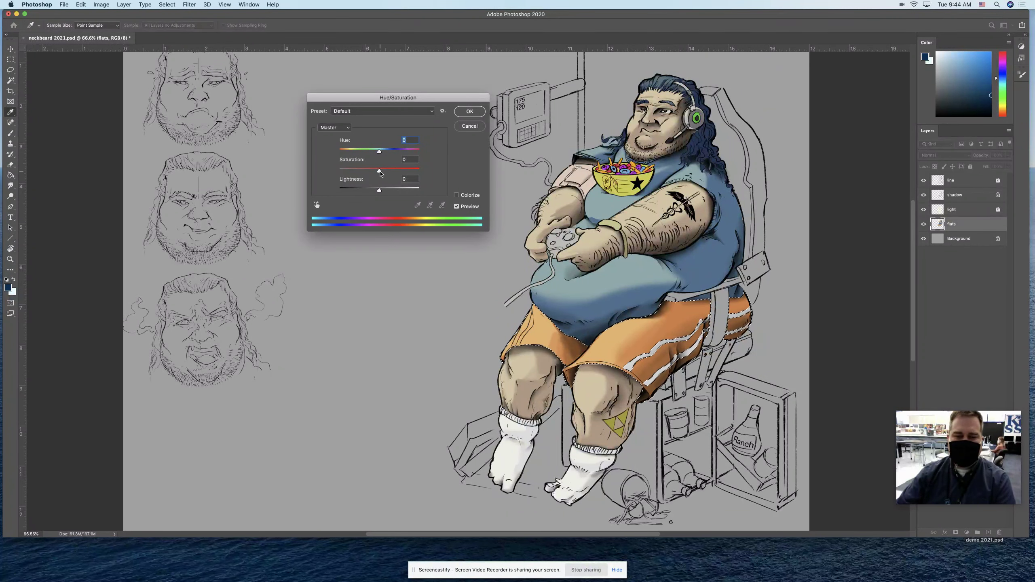
{"action": "mouse_move", "coordinate": [380, 174]}
{"action": "left_mouse_down"}
{"action": "mouse_move", "coordinate": [413, 173]}
{"action": "mouse_move", "coordinate": [379, 173]}
{"action": "left_mouse_up"}
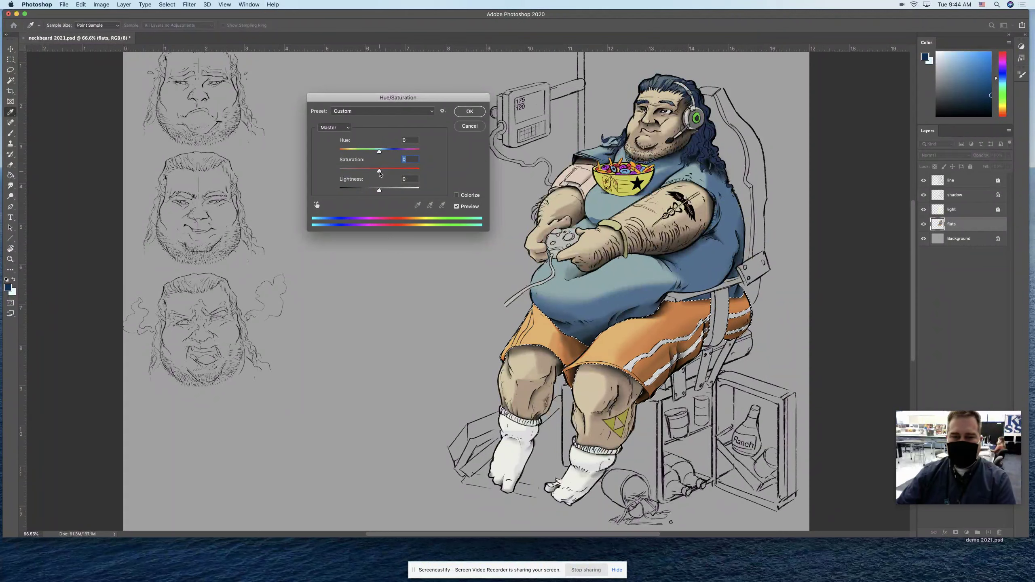
{"action": "left_click_drag", "start_coordinate": [379, 173], "coordinate": [387, 172]}
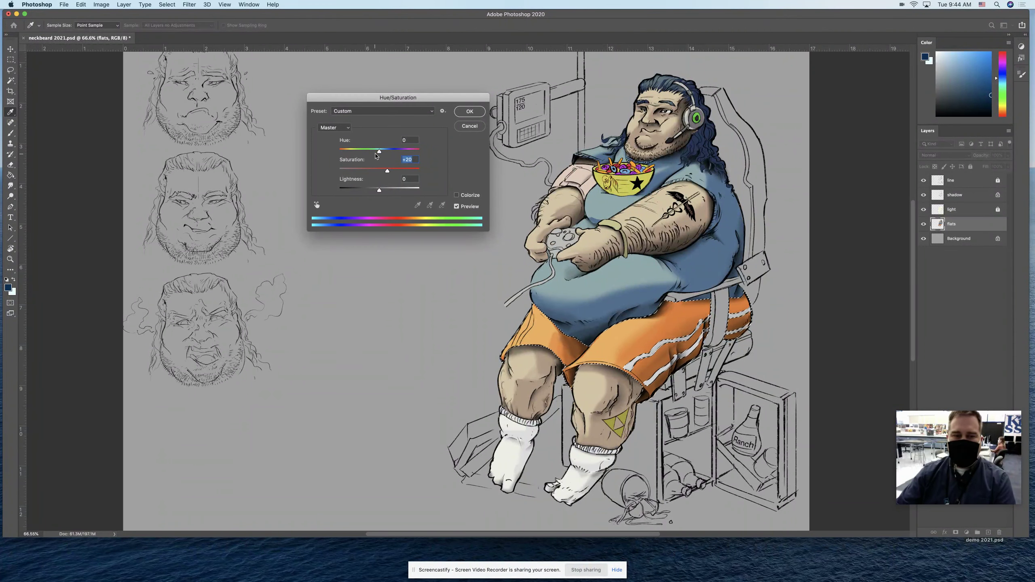
{"action": "left_click_drag", "start_coordinate": [379, 153], "coordinate": [349, 153]}
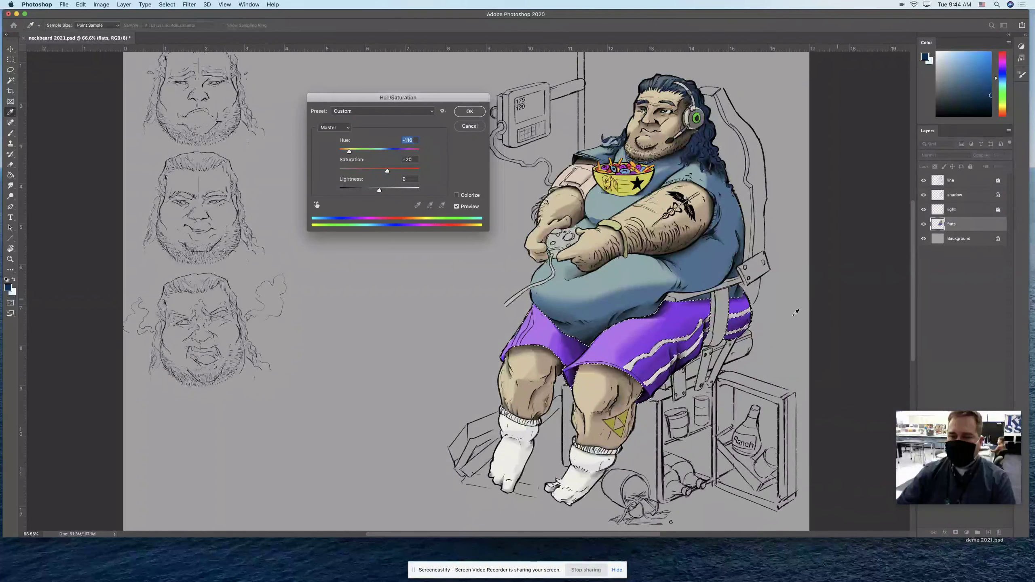
{"action": "left_click_drag", "start_coordinate": [349, 151], "coordinate": [383, 172]}
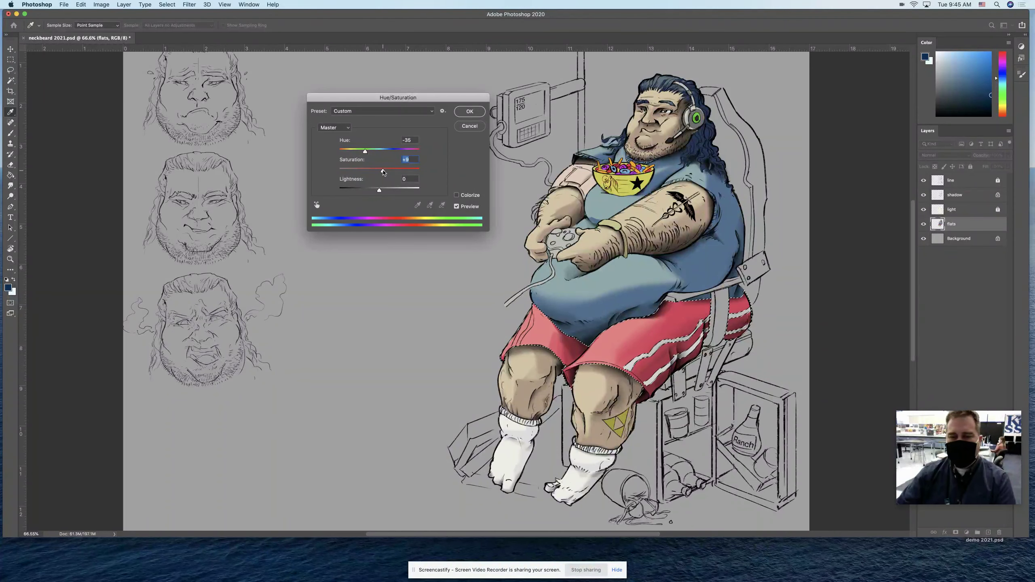
{"action": "left_click", "coordinate": [468, 126]}
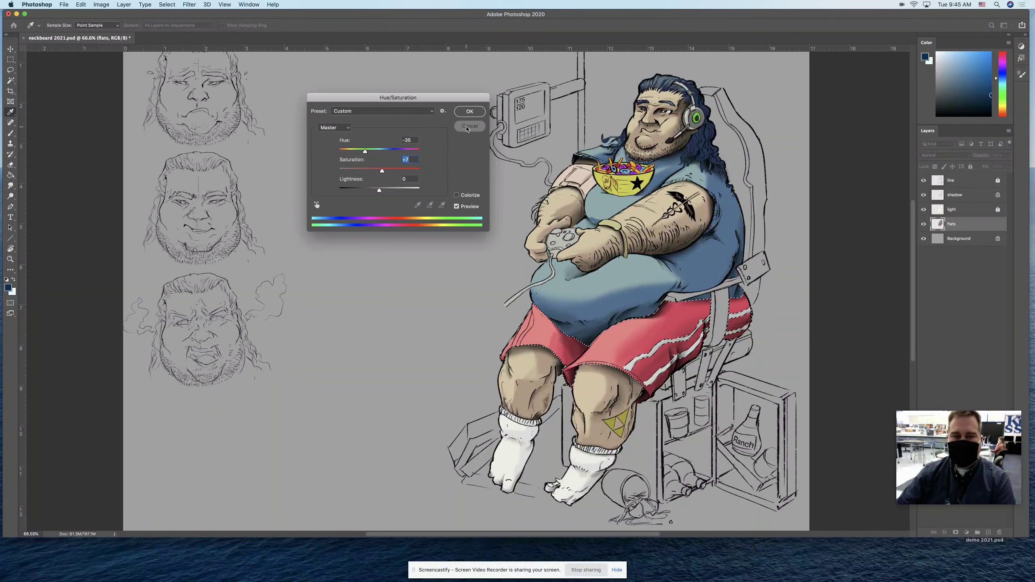
Step: Clear the shorts selection and try a Hue/Saturation hue shift of +4 on the shadow layer
{"action": "left_click", "coordinate": [974, 199]}
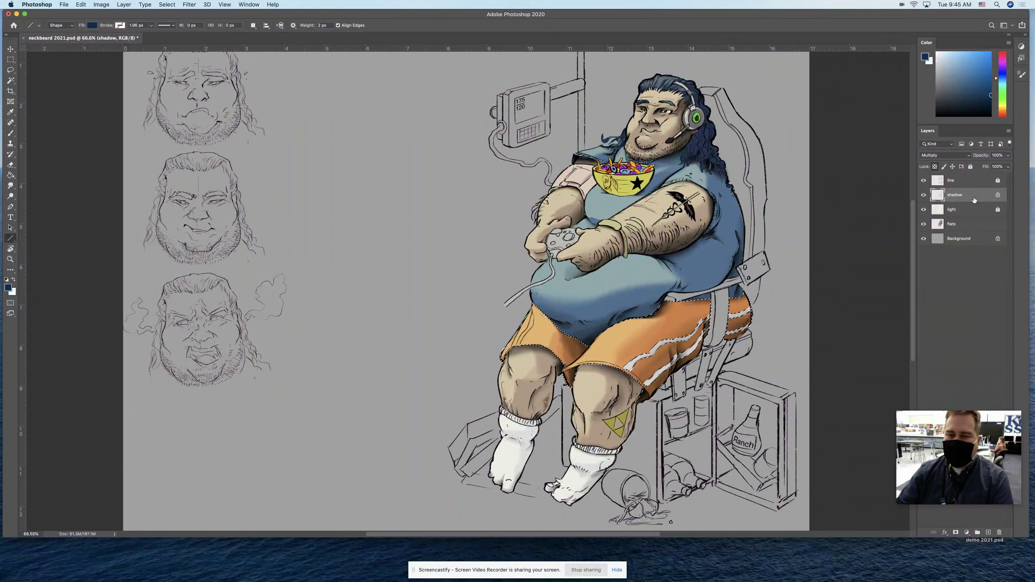
{"action": "key", "text": "cmd+d"}
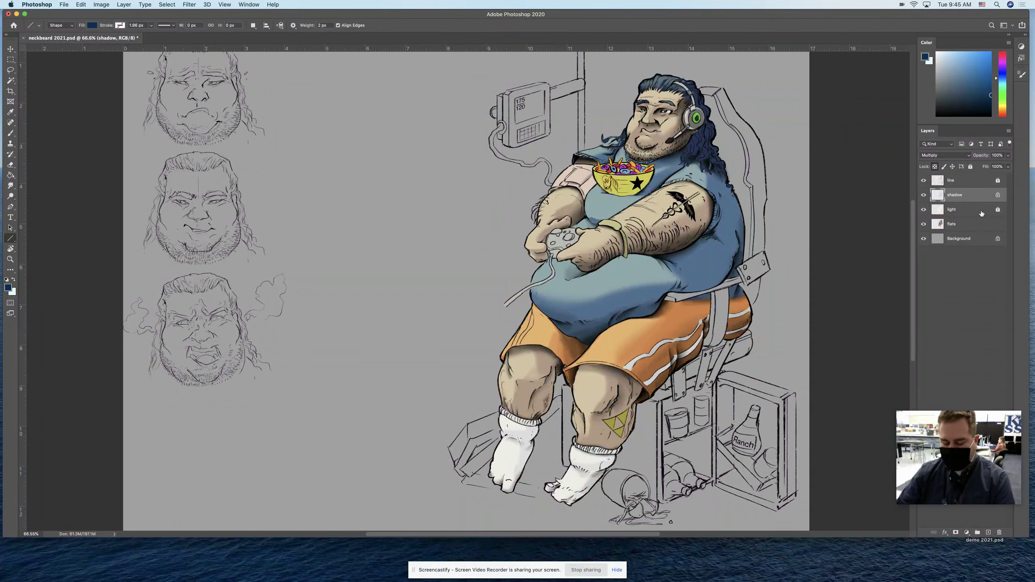
{"action": "key", "text": "super+u"}
{"action": "left_click_drag", "start_coordinate": [379, 152], "coordinate": [380, 151]}
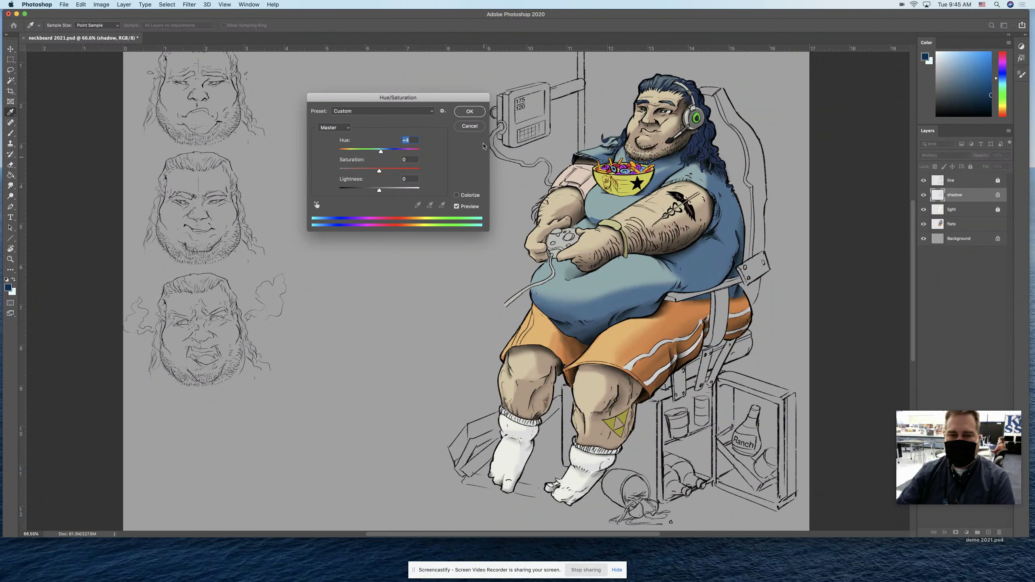
{"action": "left_click", "coordinate": [471, 129]}
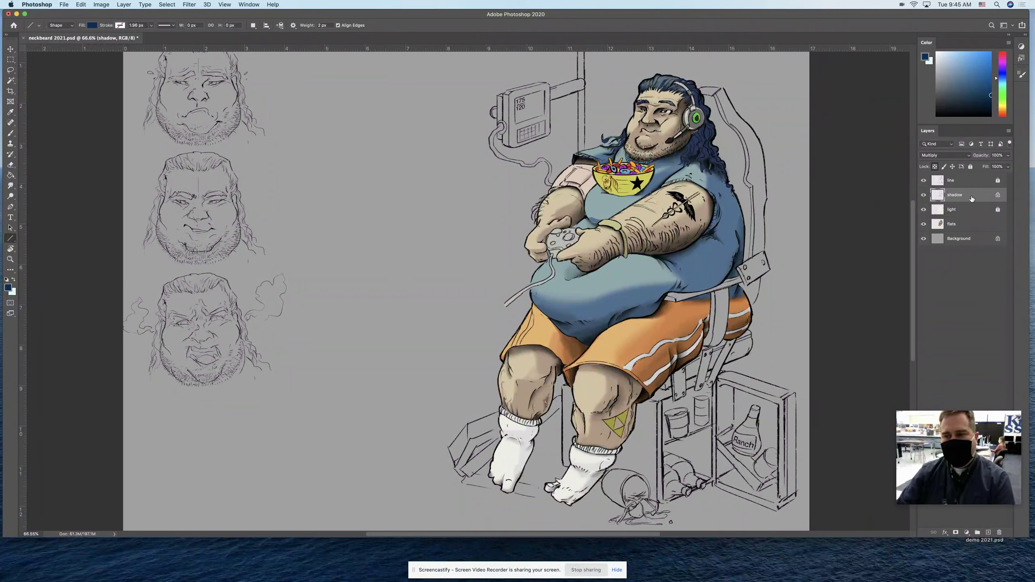
Step: Fully lock the flats layer, and set a slightly darker navy Brush colour on the shadow layer with its transparent pixels locked
{"action": "left_click", "coordinate": [962, 224]}
{"action": "left_click", "coordinate": [970, 166]}
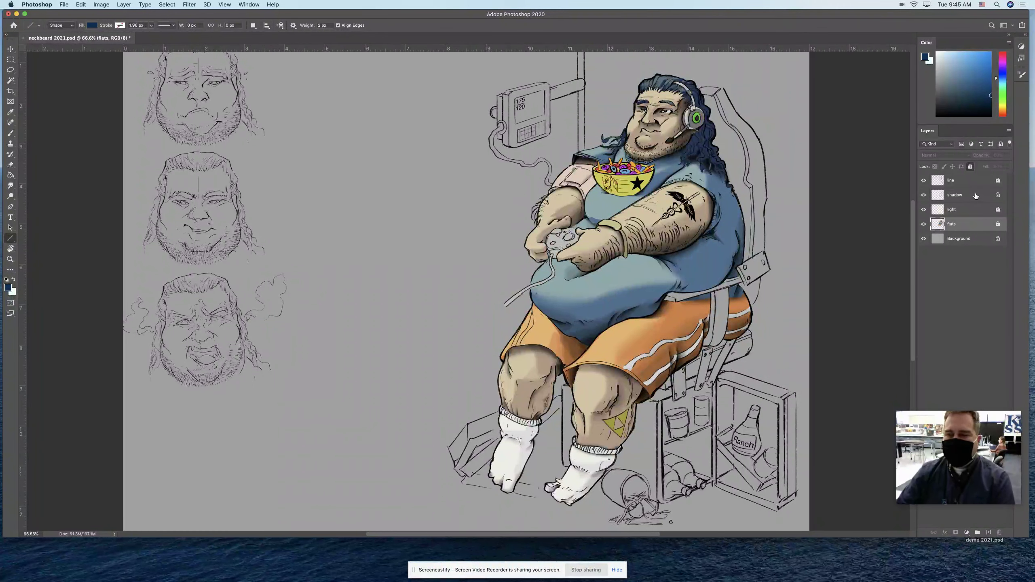
{"action": "left_click", "coordinate": [960, 198]}
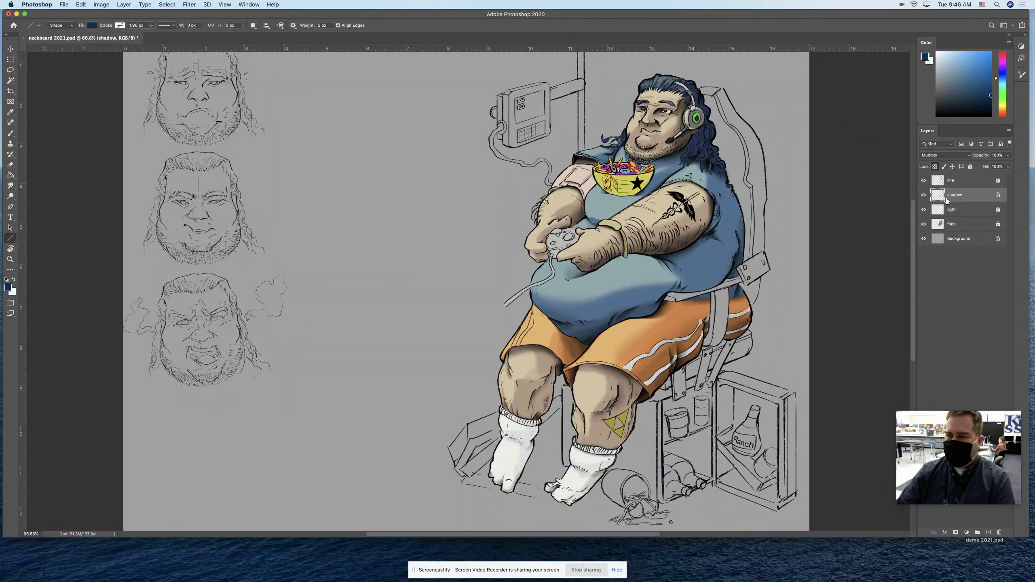
{"action": "left_click", "coordinate": [935, 166]}
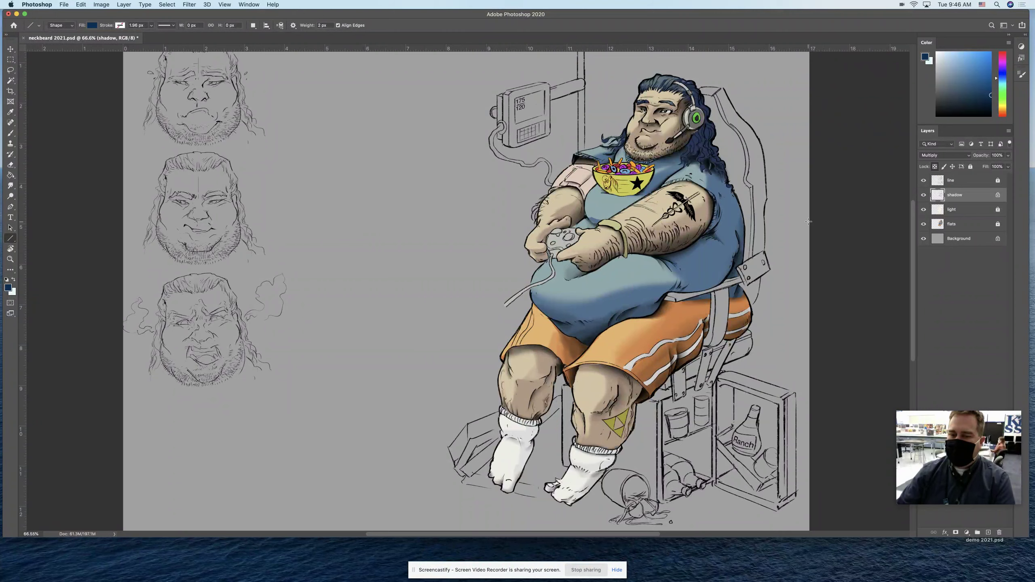
{"action": "key", "text": "b"}
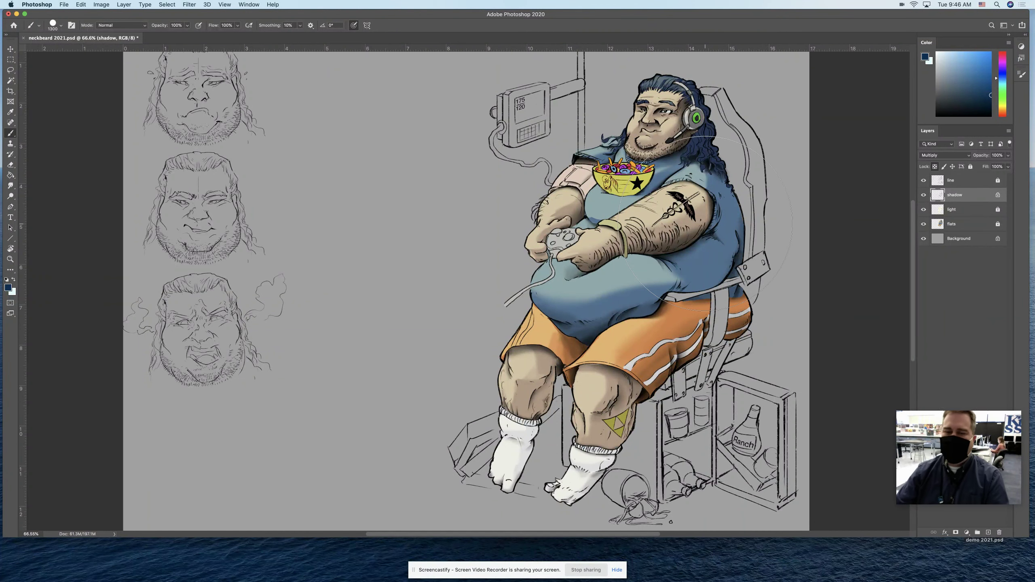
{"action": "left_click", "coordinate": [992, 98]}
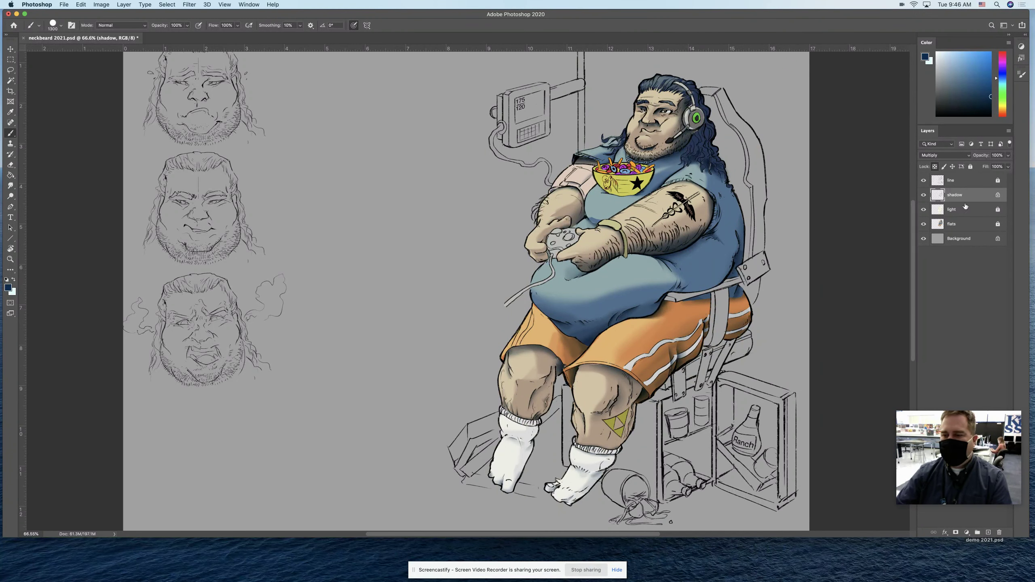
Step: Hide the flats and light layers to isolate the shadows and line art on the seated figure
{"action": "left_click", "coordinate": [924, 224]}
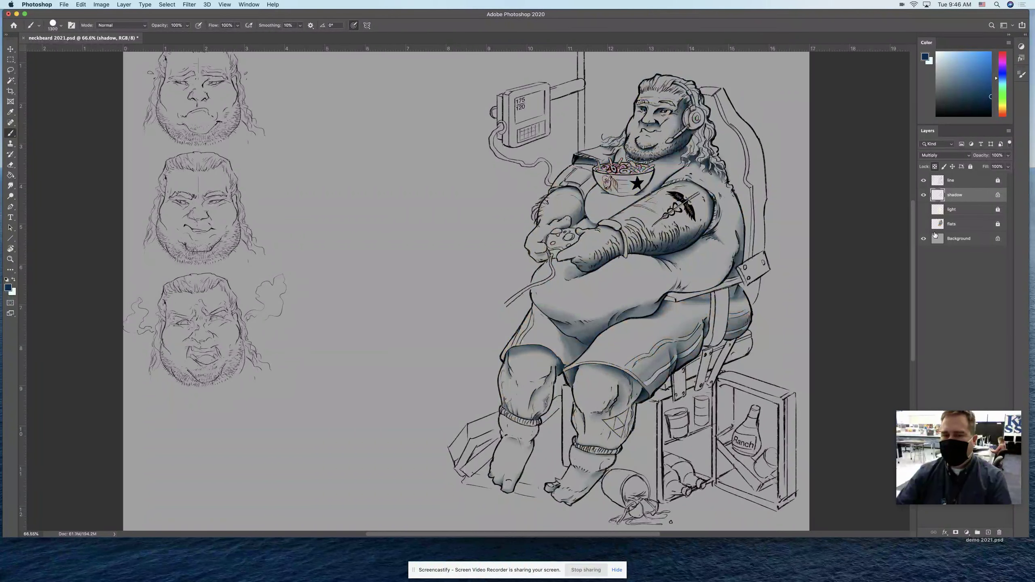
{"action": "key", "text": "z"}
{"action": "mouse_move", "coordinate": [665, 291]}
{"action": "left_mouse_down"}
{"action": "mouse_move", "coordinate": [703, 293]}
{"action": "mouse_move", "coordinate": [671, 292]}
{"action": "left_mouse_up"}
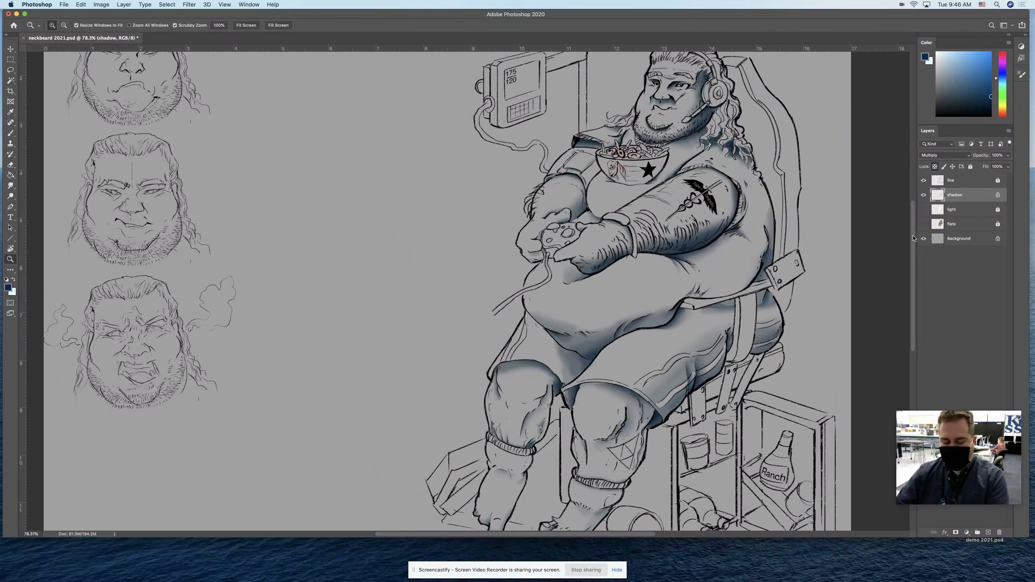
Step: Apply Hue/Saturation to the shadow layer with hue +34, saturation +1 and lightness 0
{"action": "key", "text": "super+u"}
{"action": "mouse_move", "coordinate": [379, 171]}
{"action": "left_mouse_down"}
{"action": "mouse_move", "coordinate": [393, 172]}
{"action": "mouse_move", "coordinate": [386, 153]}
{"action": "mouse_move", "coordinate": [408, 153]}
{"action": "mouse_move", "coordinate": [365, 154]}
{"action": "mouse_move", "coordinate": [413, 152]}
{"action": "mouse_move", "coordinate": [392, 152]}
{"action": "left_mouse_up"}
{"action": "mouse_move", "coordinate": [378, 191]}
{"action": "left_mouse_down"}
{"action": "mouse_move", "coordinate": [350, 191]}
{"action": "mouse_move", "coordinate": [420, 190]}
{"action": "mouse_move", "coordinate": [379, 193]}
{"action": "left_mouse_up"}
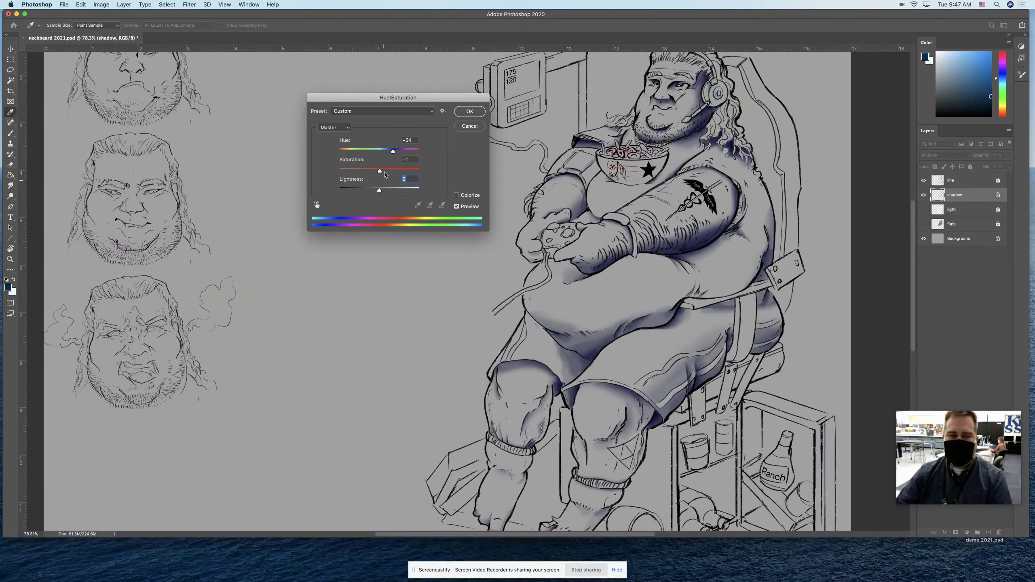
{"action": "mouse_move", "coordinate": [379, 172]}
{"action": "left_mouse_down"}
{"action": "mouse_move", "coordinate": [340, 172]}
{"action": "mouse_move", "coordinate": [453, 178]}
{"action": "left_mouse_up"}
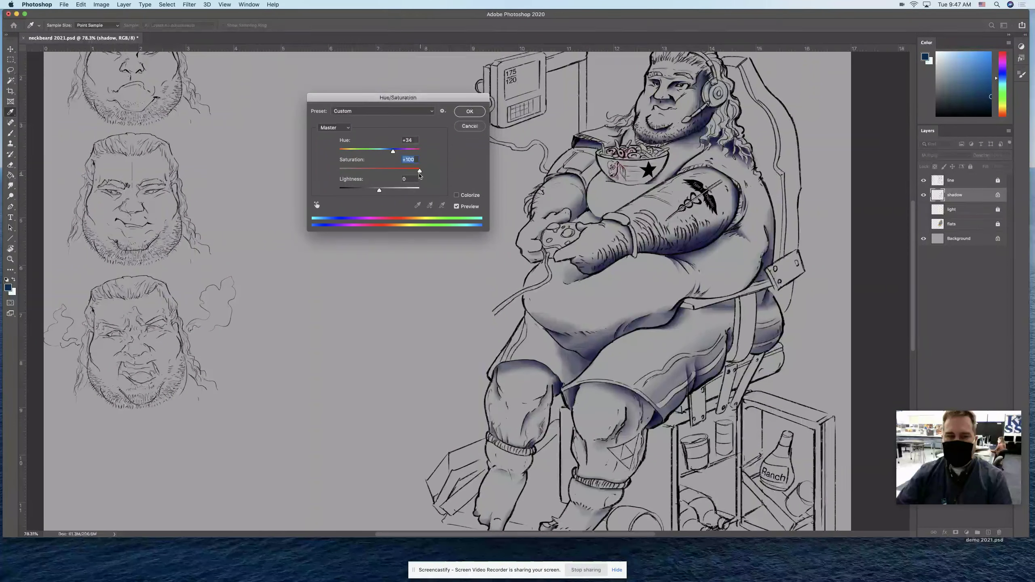
{"action": "left_click", "coordinate": [380, 171]}
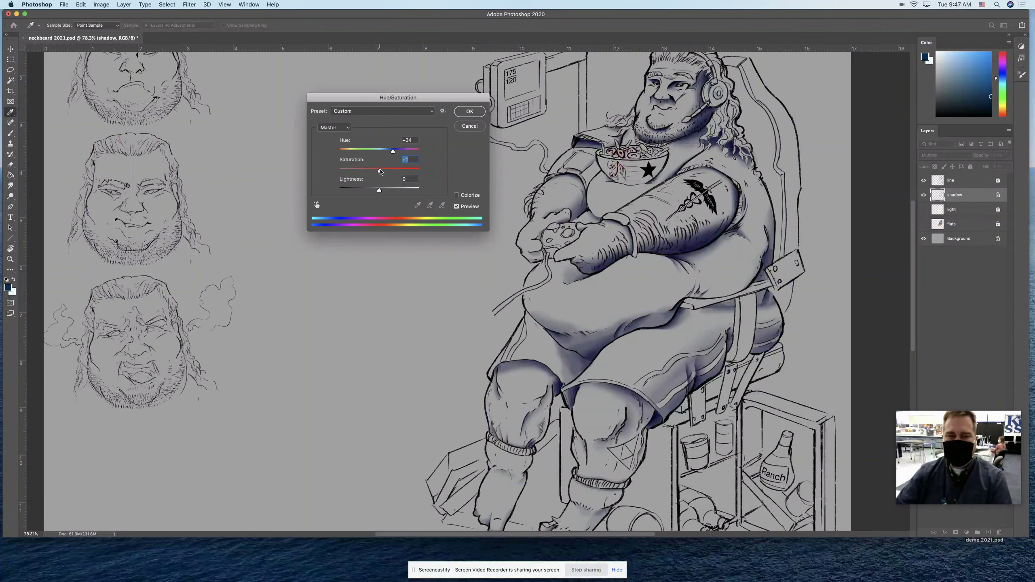
{"action": "left_click", "coordinate": [475, 111]}
Step: Show the flats layer again and toggle the light layer's visibility to check the recoloured shadows
{"action": "key", "text": "z"}
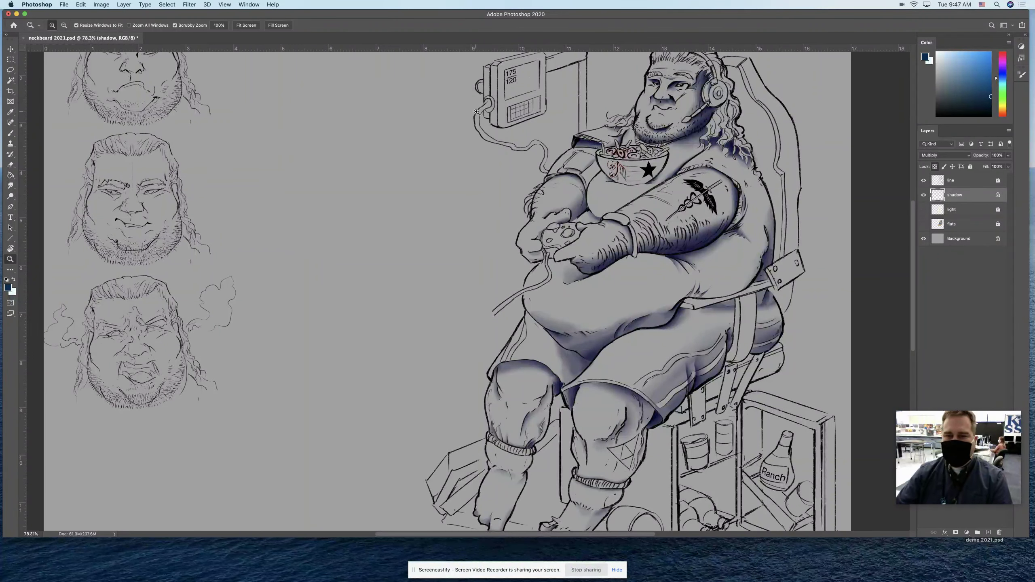
{"action": "left_click", "coordinate": [923, 224]}
{"action": "left_click", "coordinate": [924, 209]}
{"action": "left_click", "coordinate": [924, 210]}
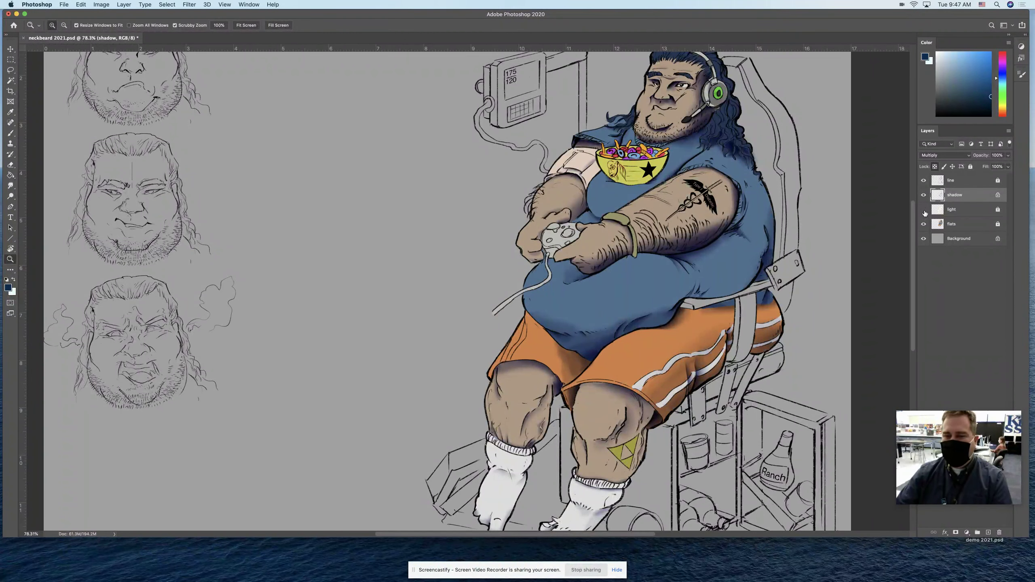
Step: Show the light layer again and remove the full lock from the flats layer
{"action": "left_click", "coordinate": [924, 211]}
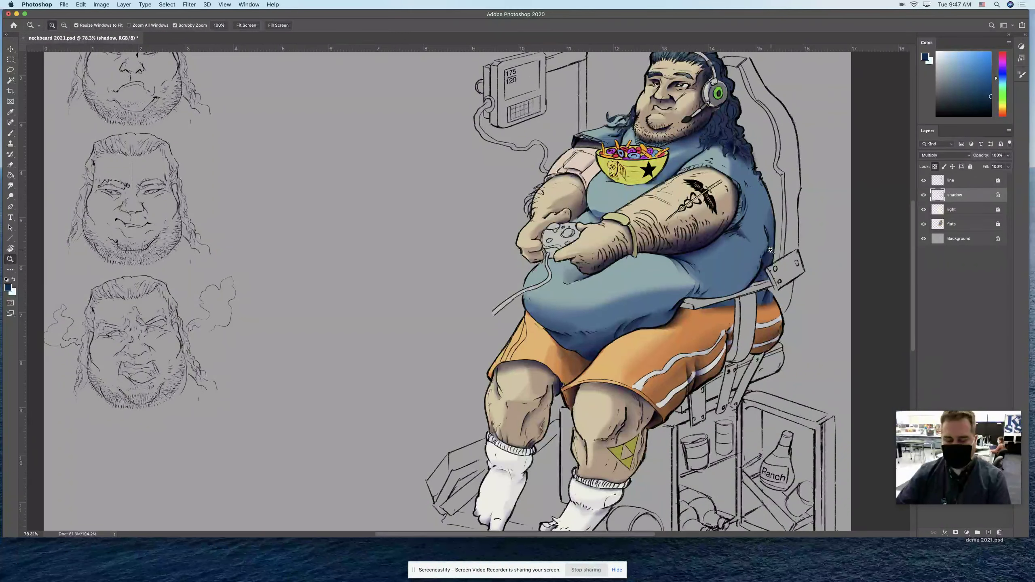
{"action": "left_click_drag", "start_coordinate": [773, 250], "coordinate": [769, 248]}
{"action": "left_click", "coordinate": [945, 230]}
{"action": "key", "text": "w"}
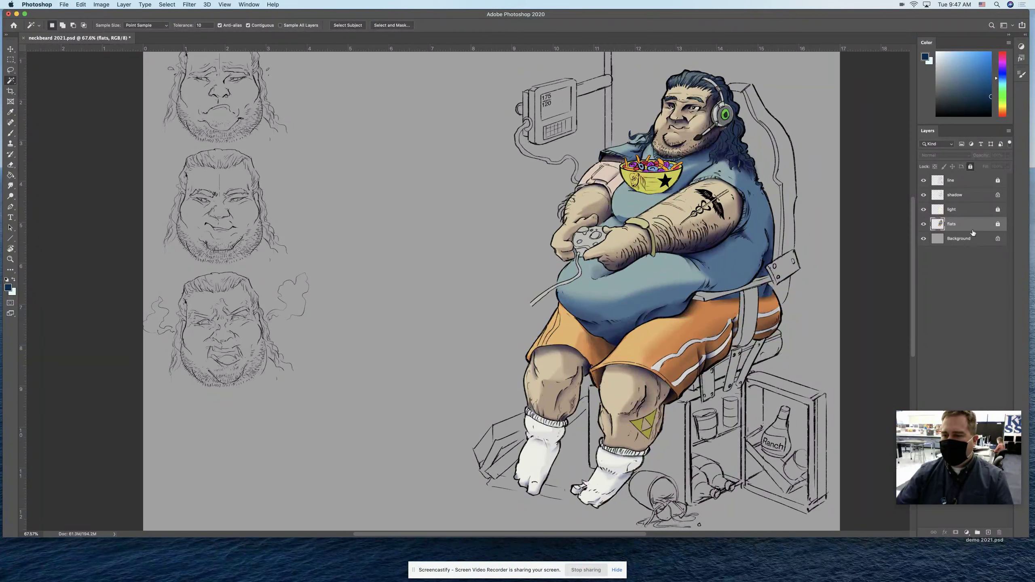
{"action": "left_click", "coordinate": [971, 166]}
Step: Select the blue shirt on the flats layer with the Magic Wand, adding the separate patches among the hair and below the belt
{"action": "left_click", "coordinate": [698, 272]}
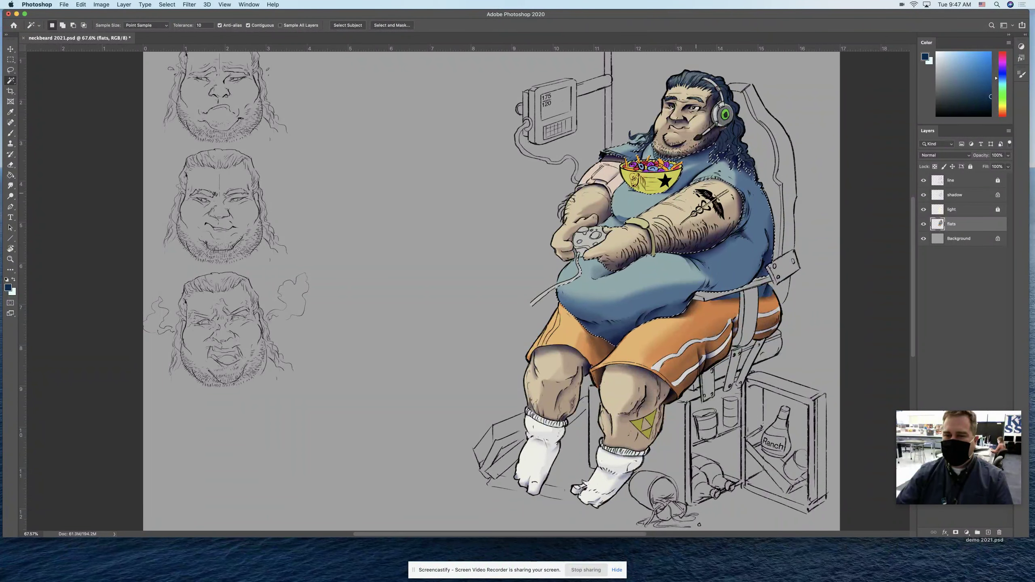
{"action": "key", "text": "z"}
{"action": "left_click", "coordinate": [640, 142]}
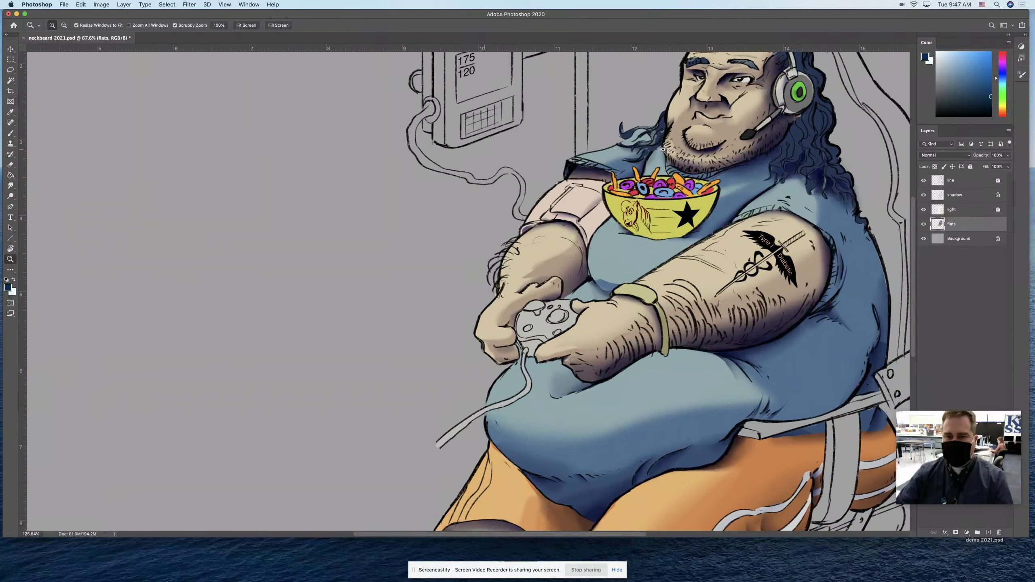
{"action": "key", "text": "w"}
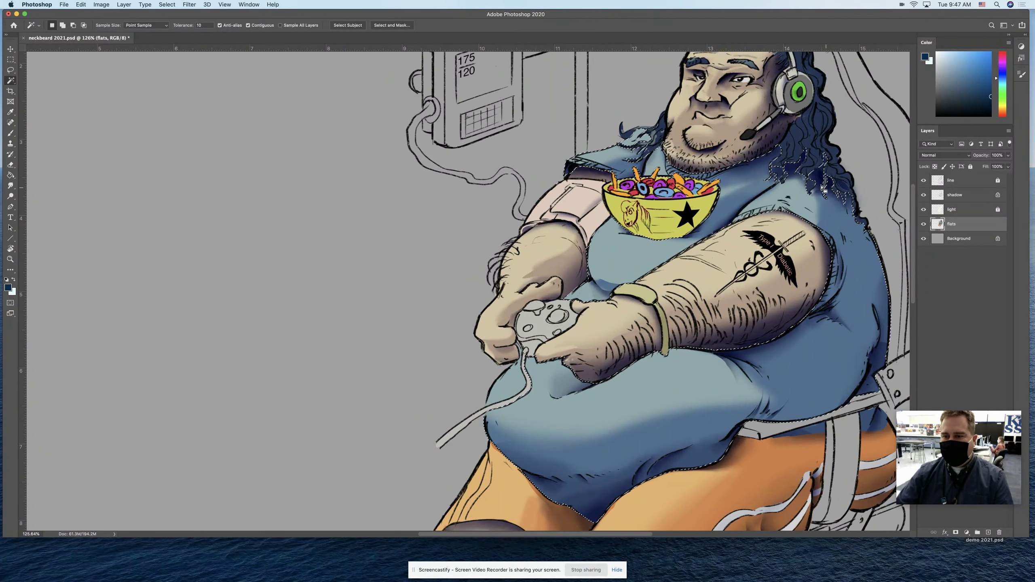
{"action": "left_click", "coordinate": [790, 170], "text": "shift"}
{"action": "left_click", "coordinate": [815, 176], "text": "shift"}
{"action": "scroll", "coordinate": [848, 313], "scroll_direction": "down", "scroll_amount": 2}
{"action": "scroll", "coordinate": [849, 314], "scroll_direction": "down", "scroll_amount": 5}
{"action": "scroll", "coordinate": [849, 315], "scroll_direction": "right", "scroll_amount": 10}
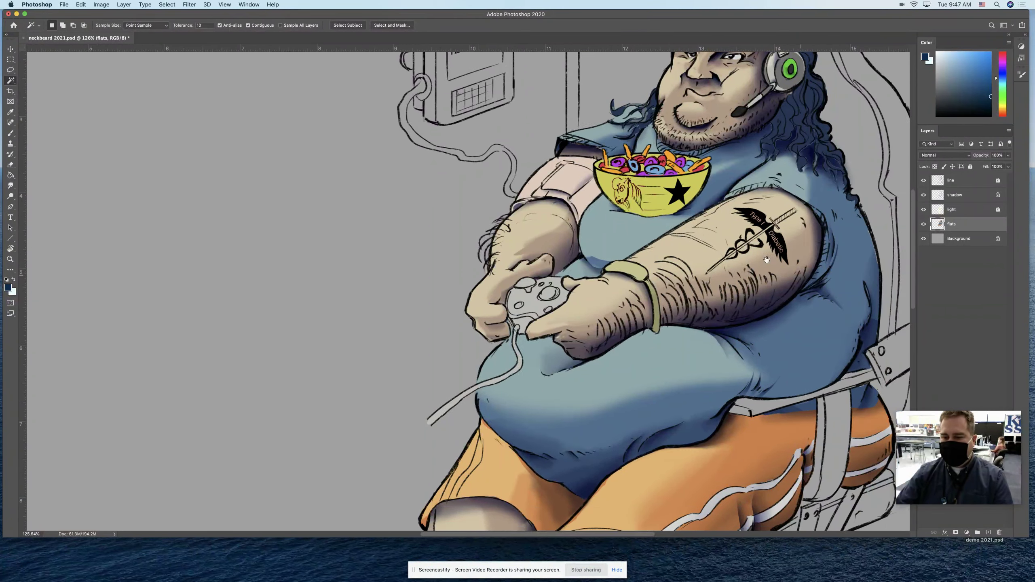
{"action": "left_click", "coordinate": [684, 310], "text": "shift"}
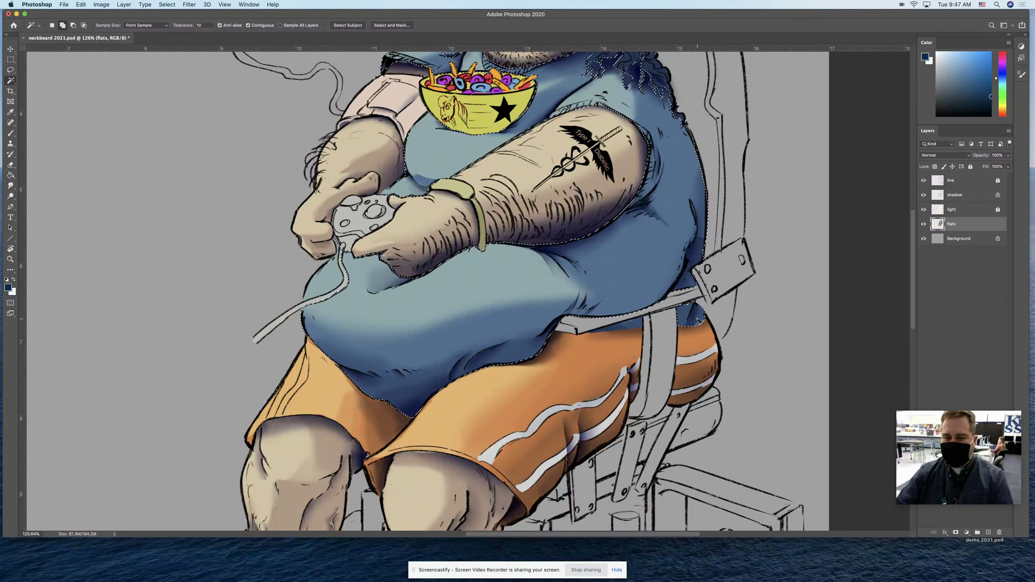
{"action": "left_click", "coordinate": [594, 333], "text": "shift"}
{"action": "key", "text": "z"}
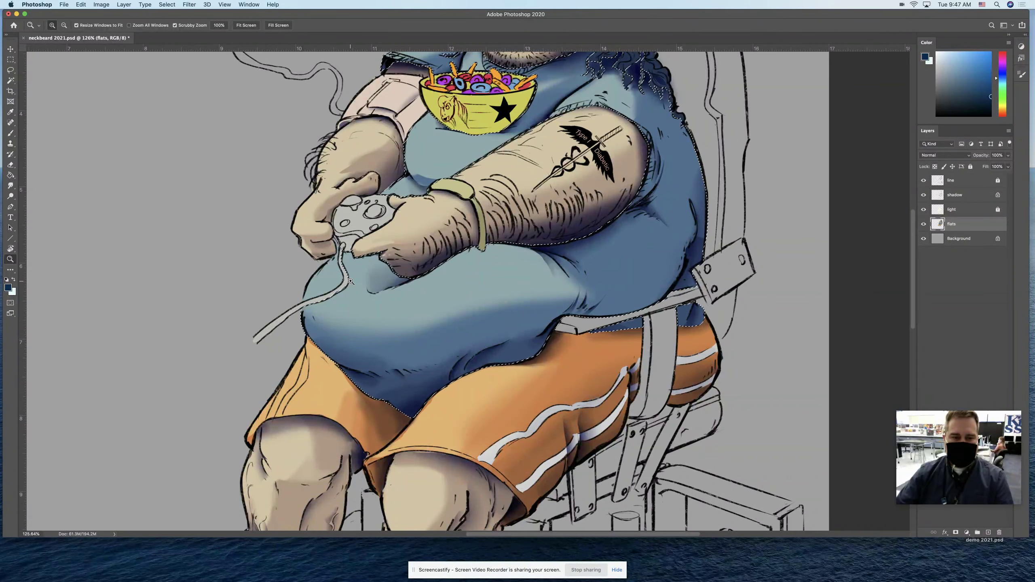
{"action": "key", "text": "w"}
{"action": "key", "text": "z"}
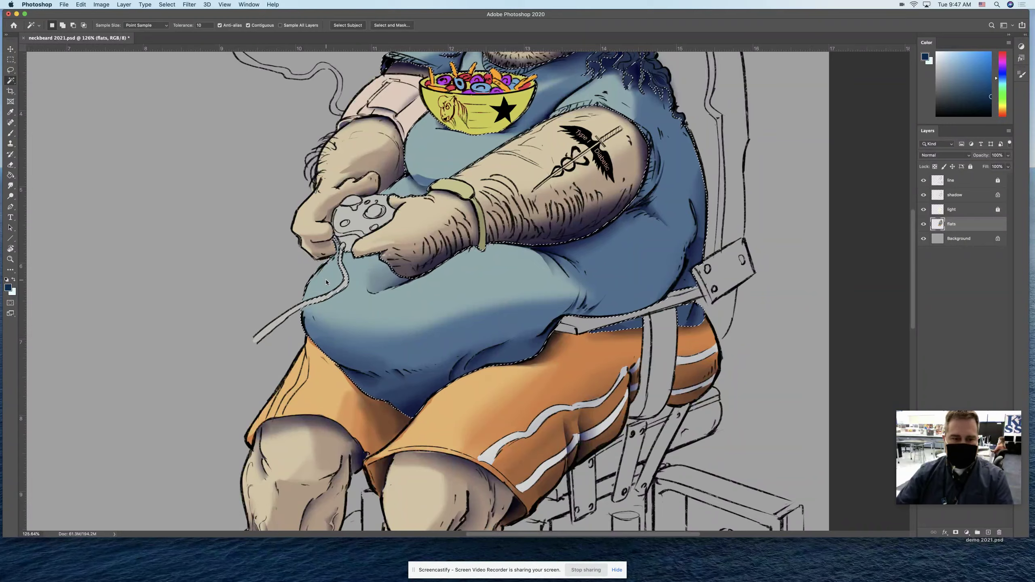
{"action": "left_click_drag", "start_coordinate": [404, 301], "coordinate": [462, 297]}
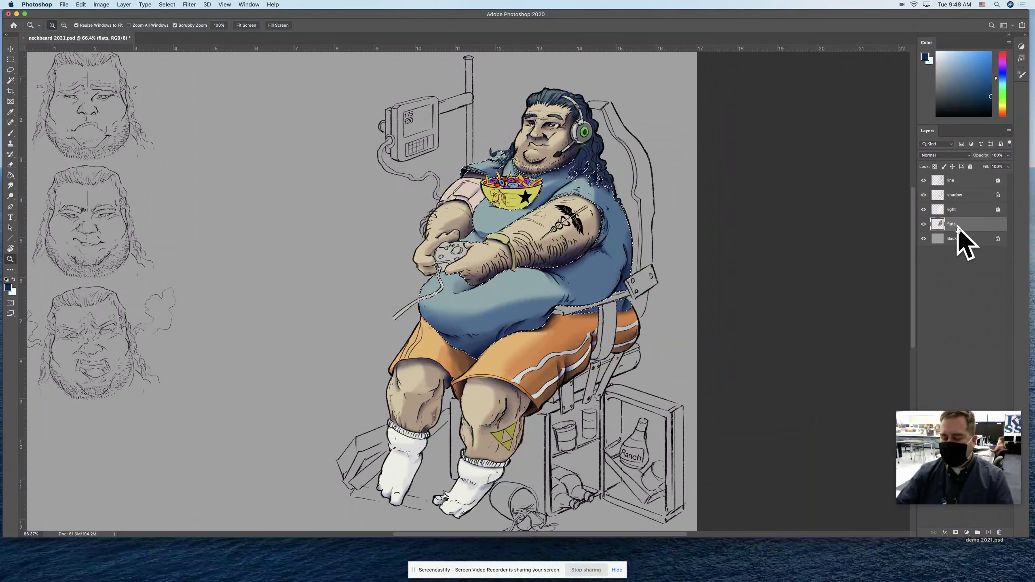
Step: Try Hue/Saturation on the selected shirt with hue +21, saturation +30 and lightness -25
{"action": "key", "text": "super+u"}
{"action": "left_click_drag", "start_coordinate": [351, 97], "coordinate": [221, 88]}
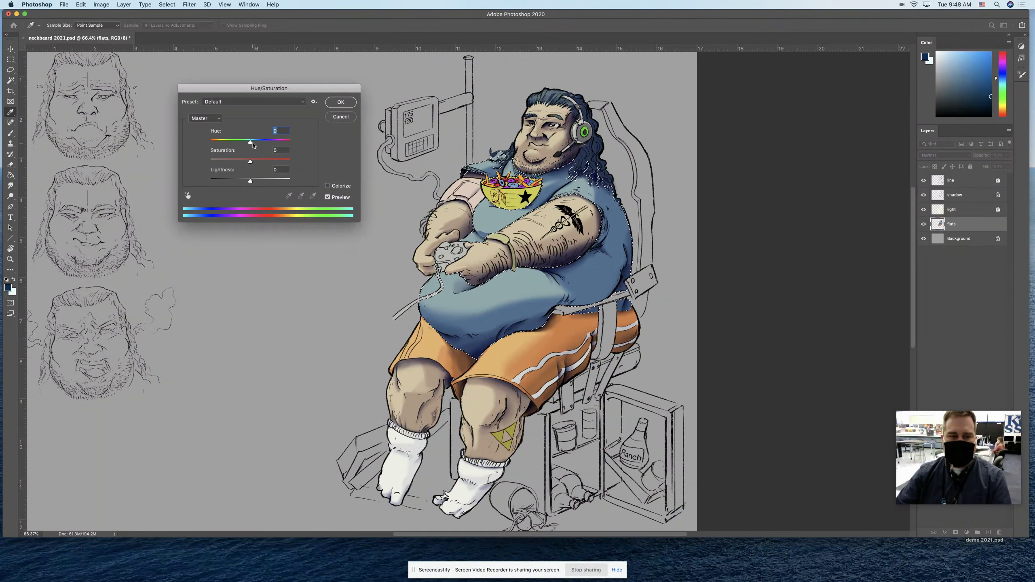
{"action": "left_click_drag", "start_coordinate": [250, 142], "coordinate": [258, 142]}
{"action": "mouse_move", "coordinate": [250, 181]}
{"action": "left_mouse_down"}
{"action": "mouse_move", "coordinate": [241, 183]}
{"action": "mouse_move", "coordinate": [256, 162]}
{"action": "left_mouse_up"}
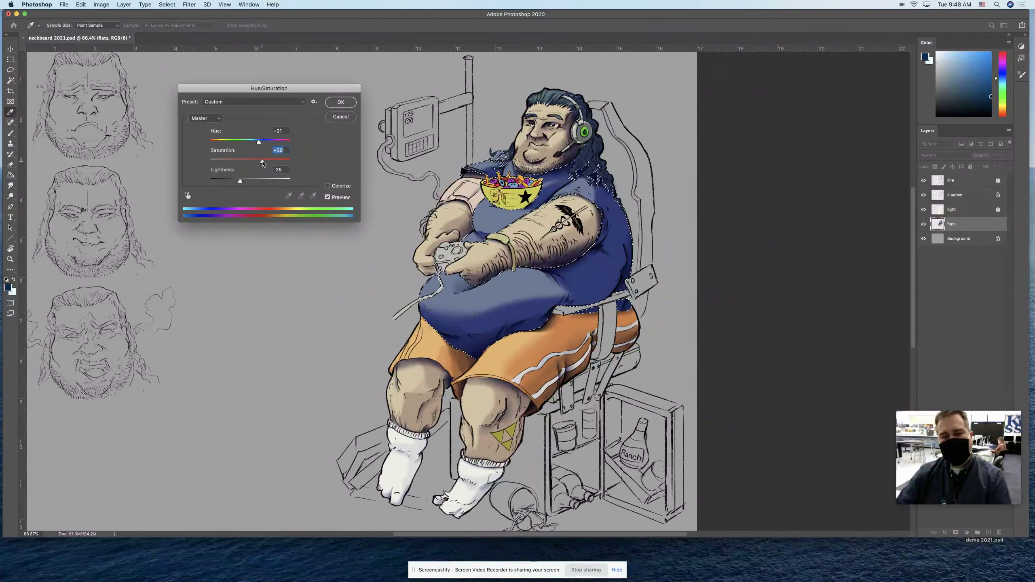
{"action": "left_click", "coordinate": [341, 117]}
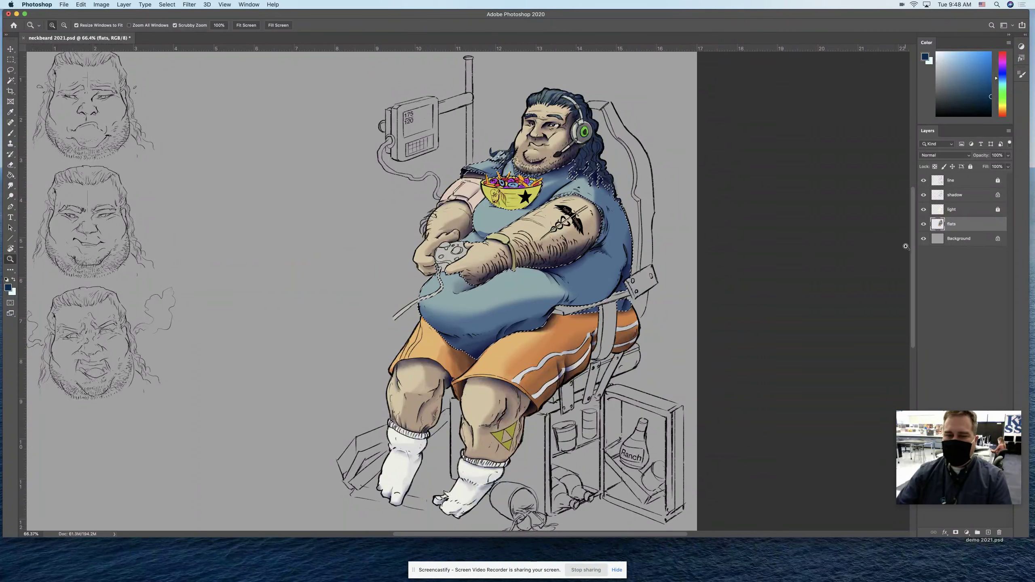
Step: Clear the shirt selection and select the skin areas of the arms and both legs with the Magic Wand
{"action": "key", "text": "w"}
{"action": "key", "text": "super+d"}
{"action": "left_click", "coordinate": [450, 225], "text": "shift"}
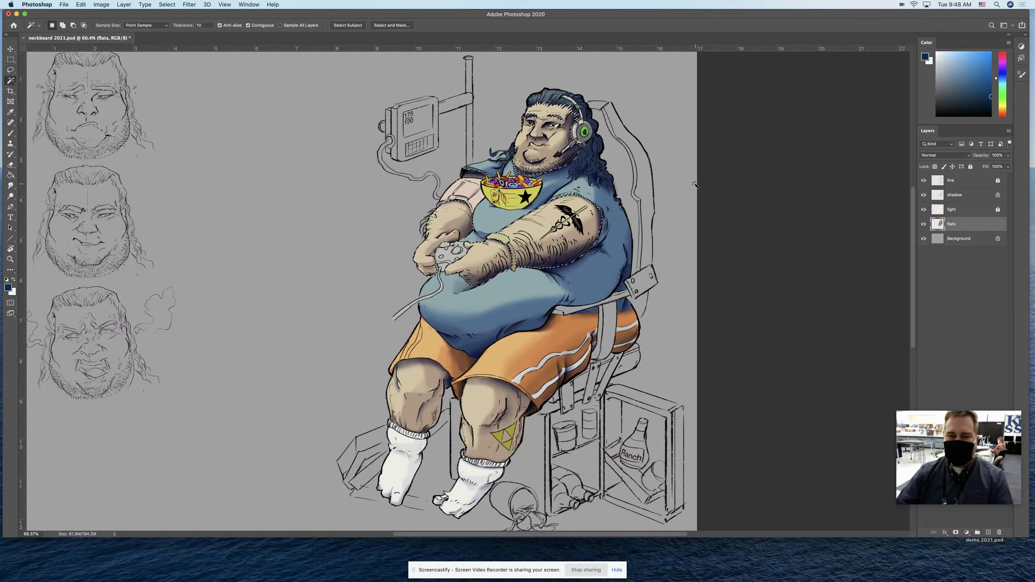
{"action": "left_click", "coordinate": [495, 417], "text": "shift"}
{"action": "left_click", "coordinate": [412, 393], "text": "shift"}
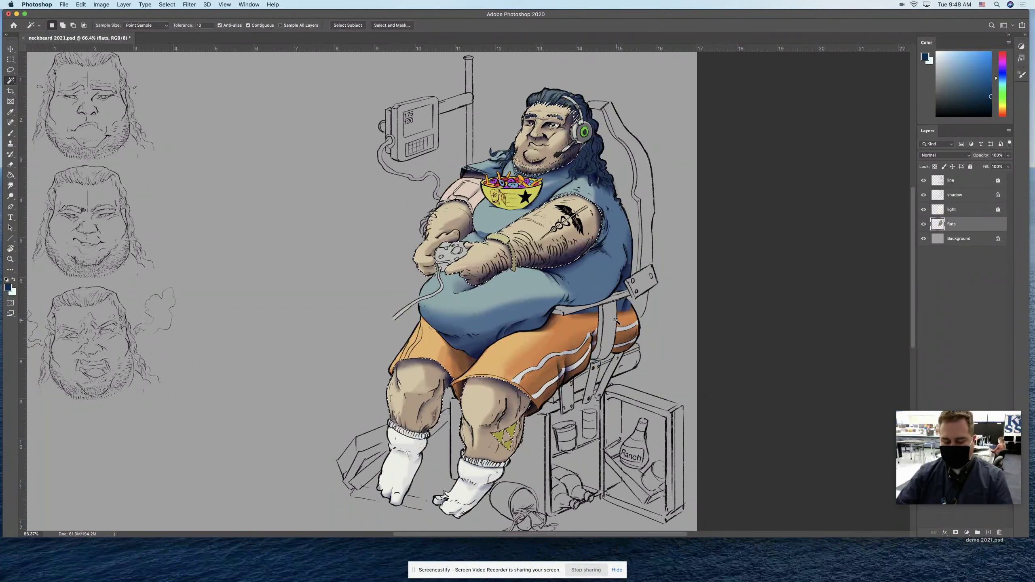
Step: Try a blue-green skin tone on the selected areas using Hue/Saturation with hue +155 and saturation -13
{"action": "key", "text": "super+u"}
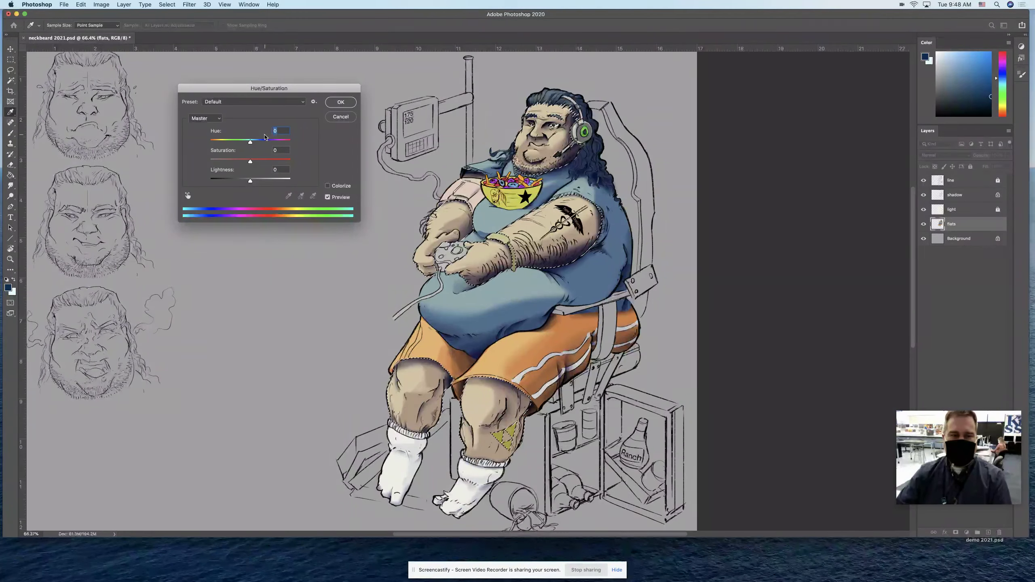
{"action": "left_click_drag", "start_coordinate": [249, 163], "coordinate": [287, 143]}
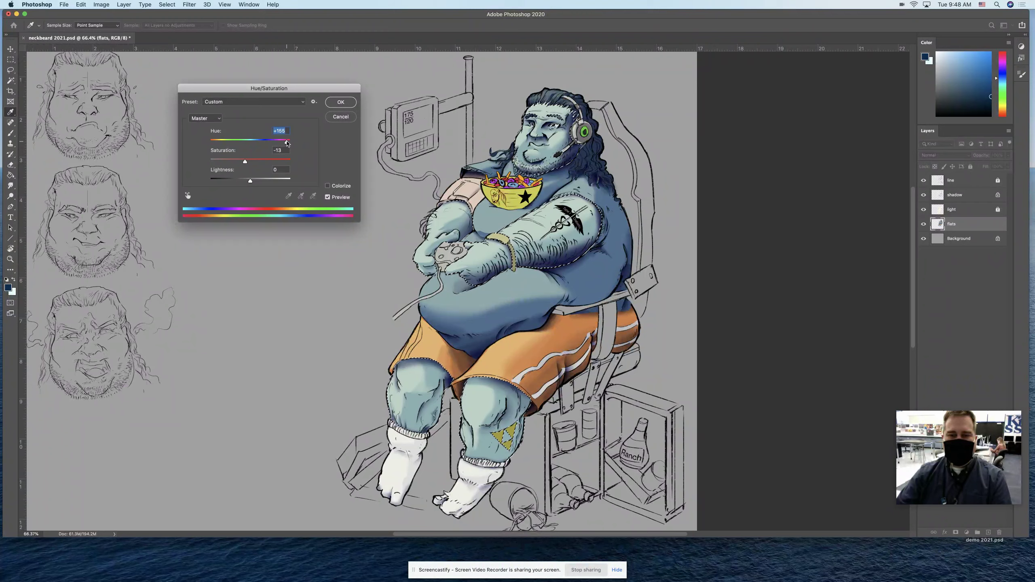
{"action": "left_click", "coordinate": [340, 117]}
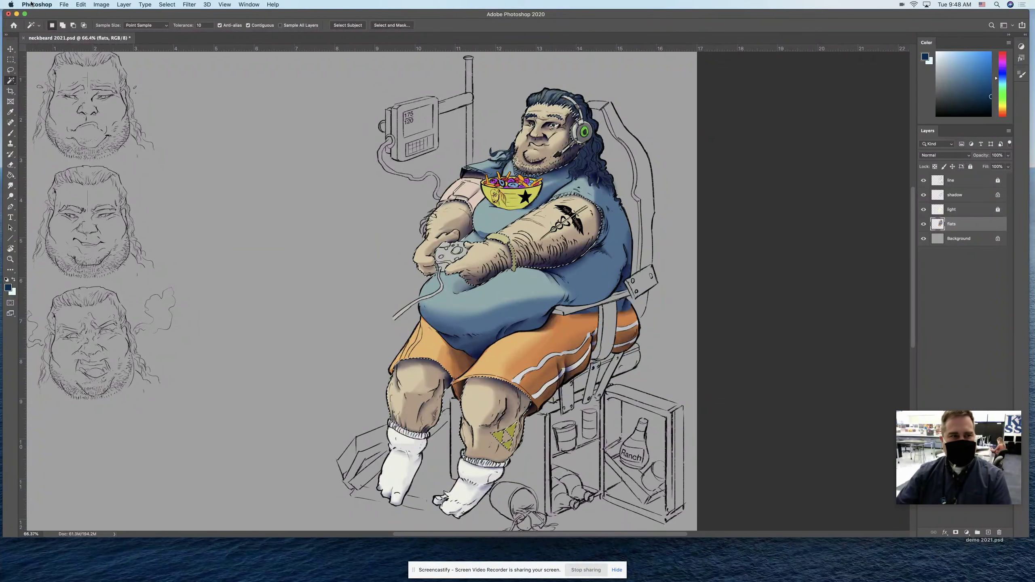
Step: Apply Color Balance to the selected skin with midtone levels of -44 cyan/red, -21 magenta/green and +11 yellow/blue
{"action": "left_click", "coordinate": [99, 5]}
{"action": "mouse_move", "coordinate": [162, 27]}
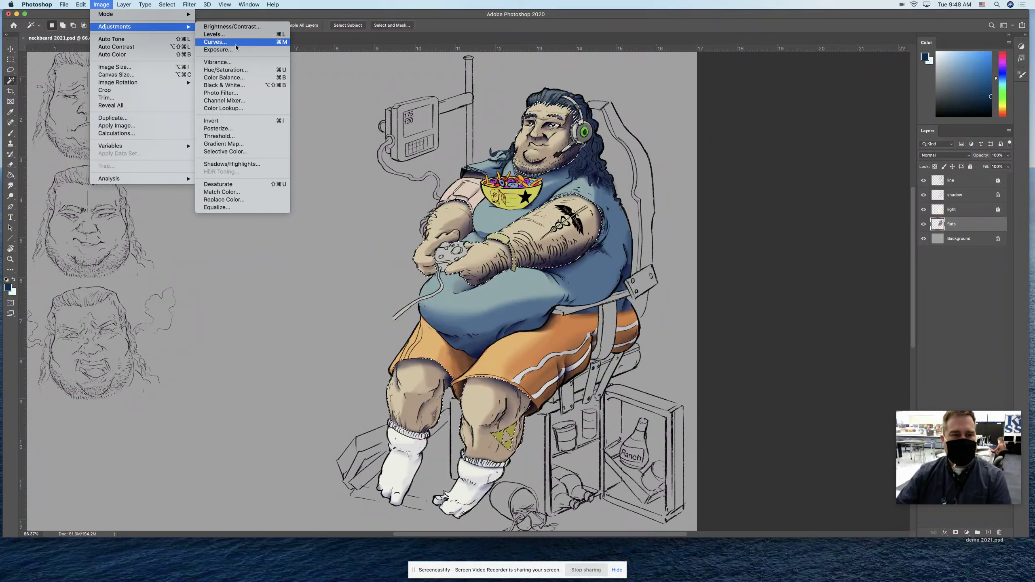
{"action": "left_click", "coordinate": [246, 78]}
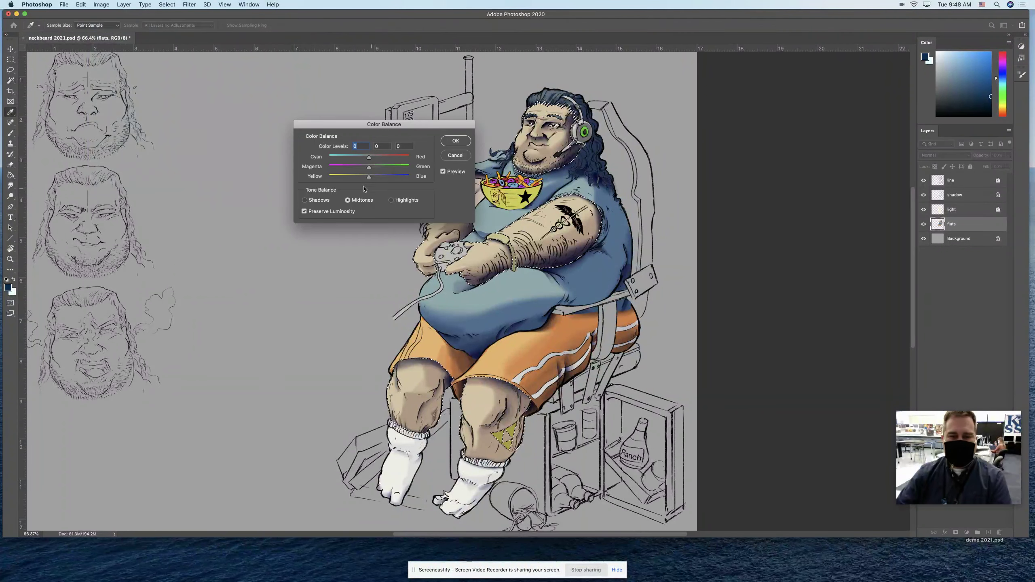
{"action": "left_click_drag", "start_coordinate": [369, 160], "coordinate": [352, 159]}
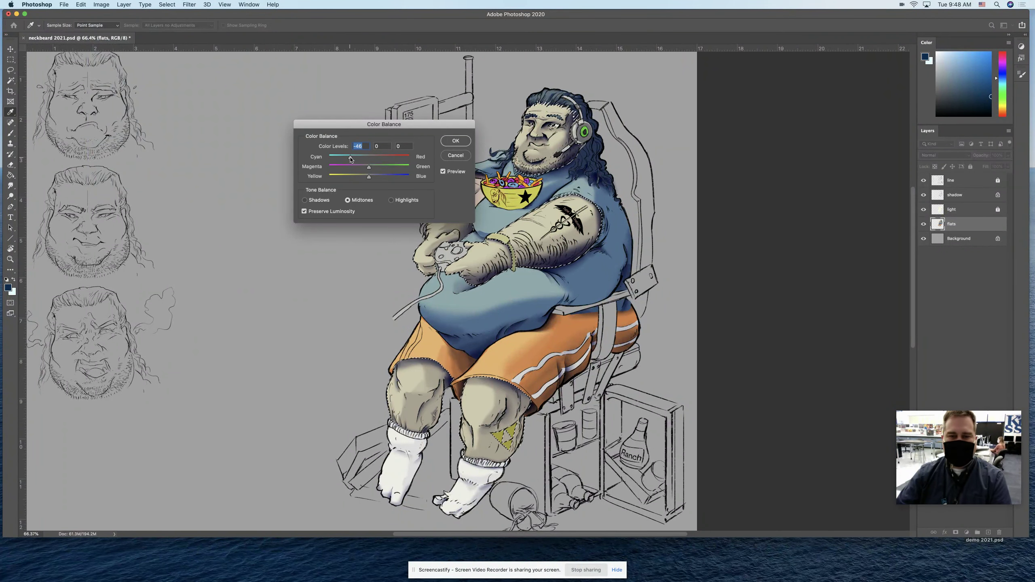
{"action": "left_click_drag", "start_coordinate": [364, 170], "coordinate": [375, 178]}
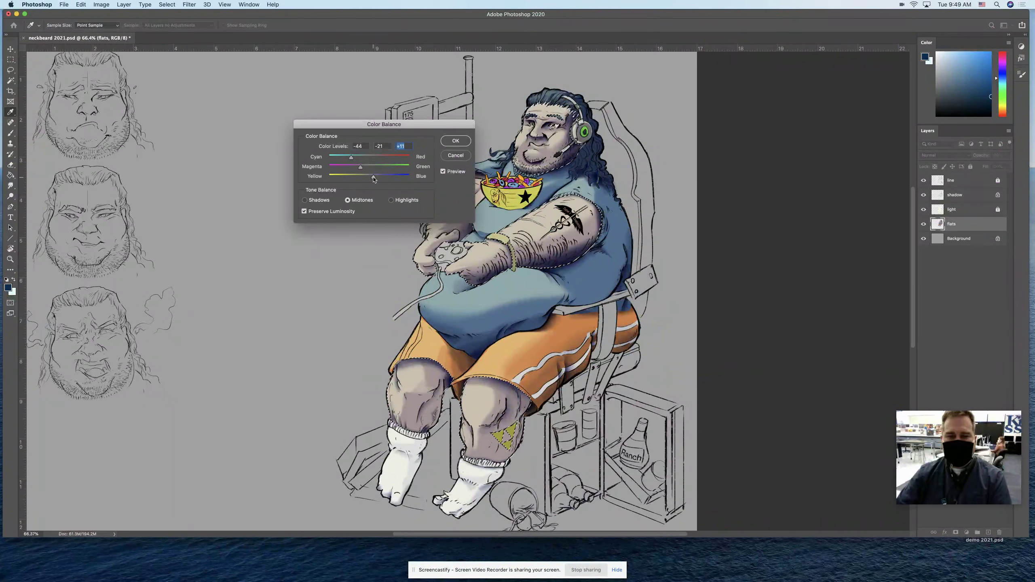
{"action": "left_click", "coordinate": [456, 142]}
Step: Try paler skin with Hue/Saturation set to saturation -29 and lightness +17
{"action": "key", "text": "ctrl+u"}
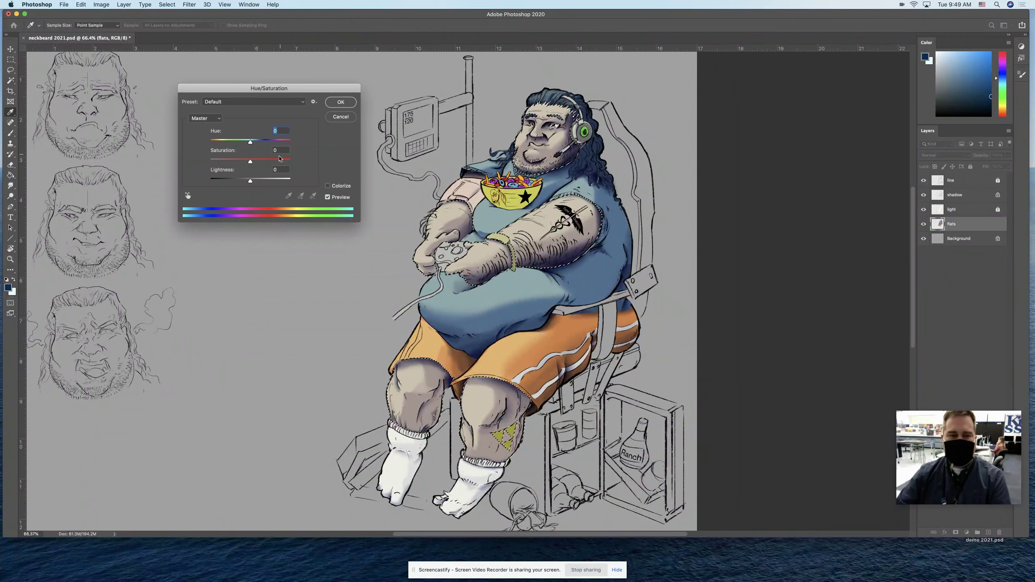
{"action": "left_click_drag", "start_coordinate": [250, 162], "coordinate": [238, 162]}
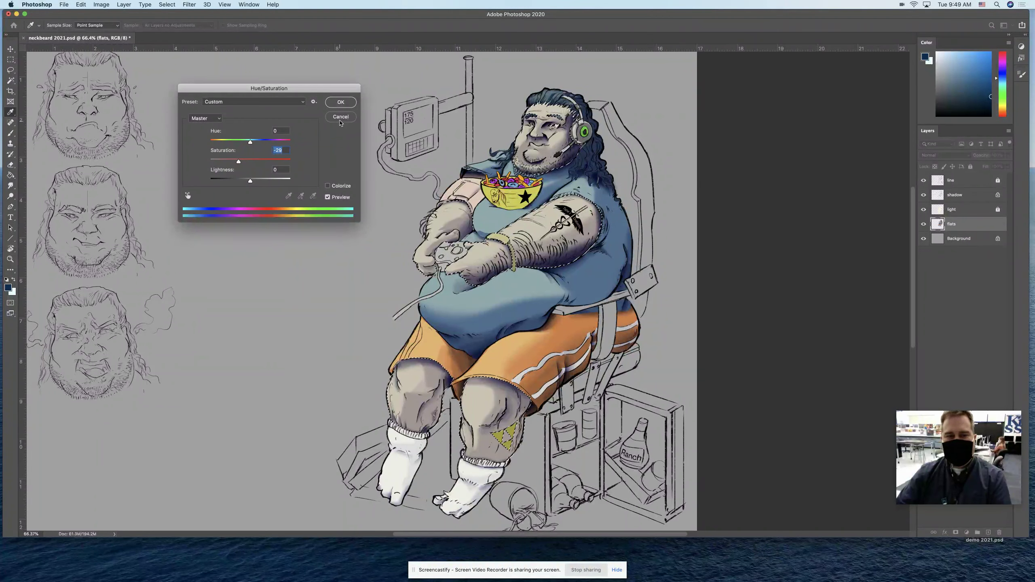
{"action": "left_click_drag", "start_coordinate": [250, 181], "coordinate": [258, 183]}
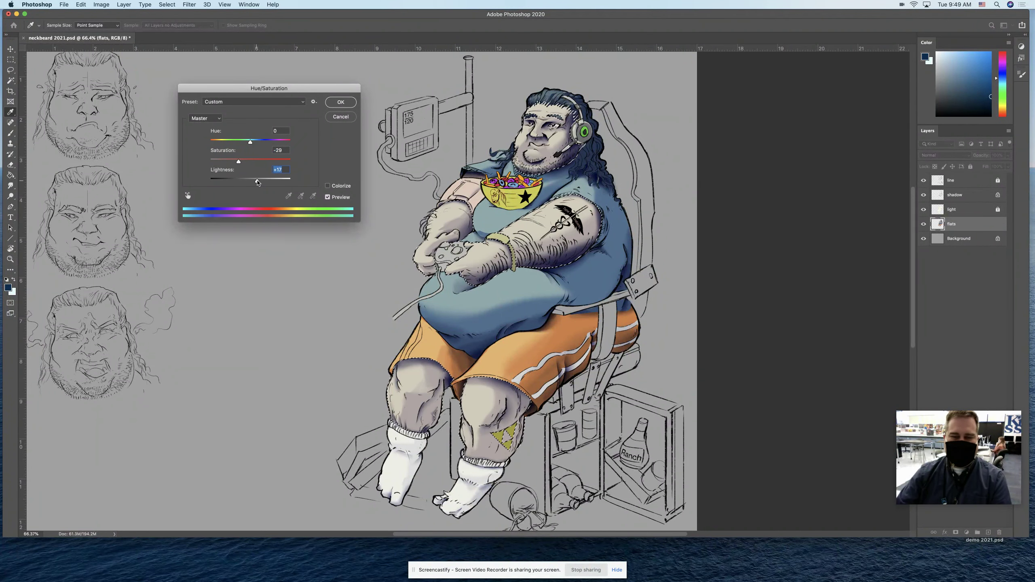
{"action": "left_click", "coordinate": [334, 119]}
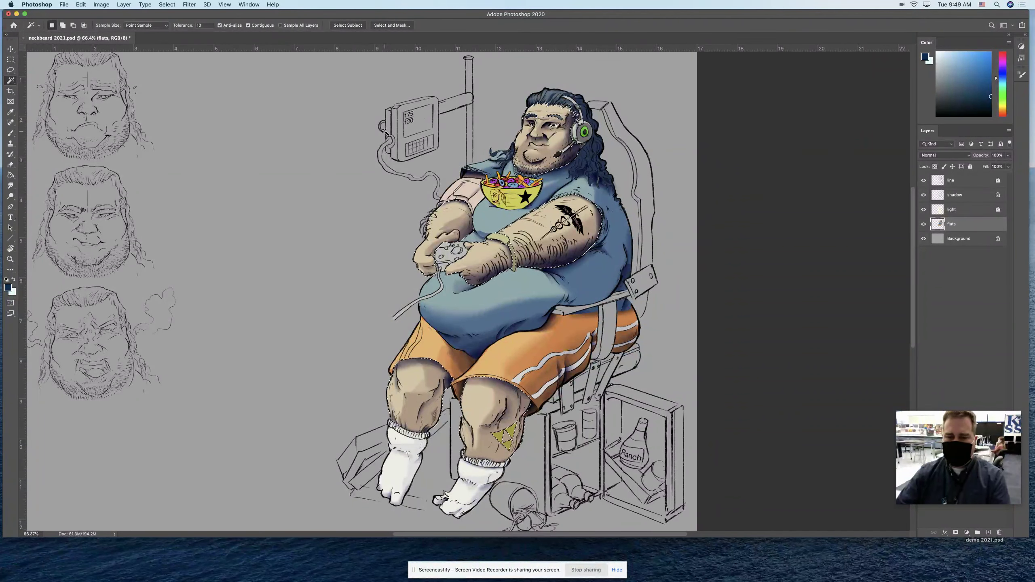
Step: Clear the skin selection and fully lock the flats and shadow layers
{"action": "key", "text": "z"}
{"action": "left_click_drag", "start_coordinate": [557, 259], "coordinate": [567, 258]}
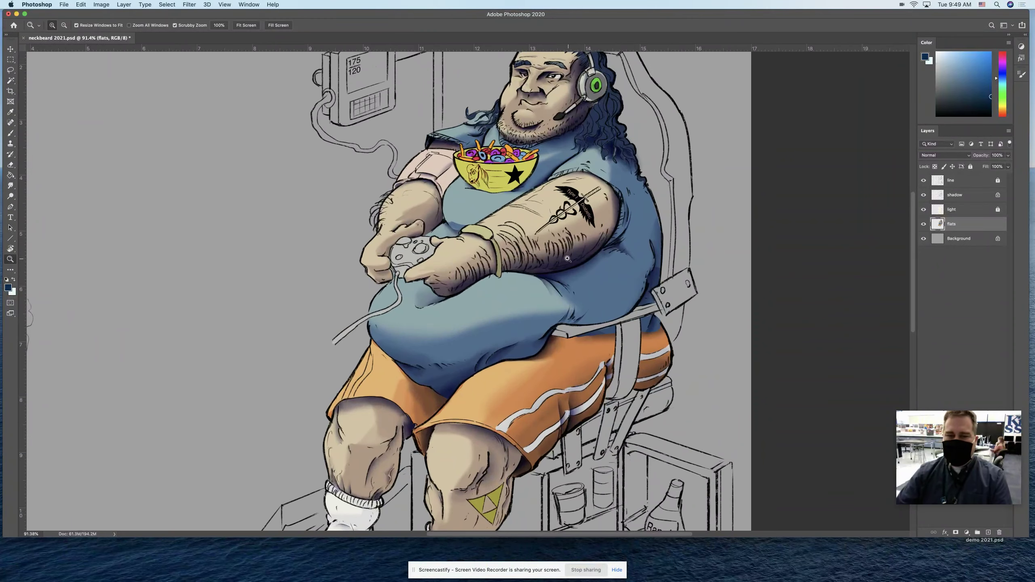
{"action": "scroll", "coordinate": [559, 256], "scroll_direction": "up", "scroll_amount": 5}
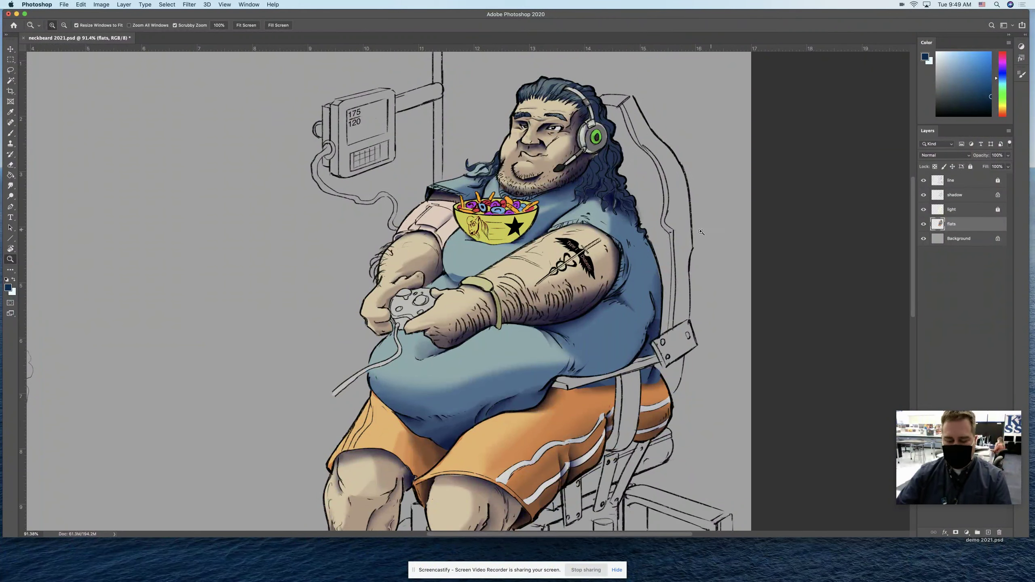
{"action": "left_click_drag", "start_coordinate": [647, 246], "coordinate": [637, 247]}
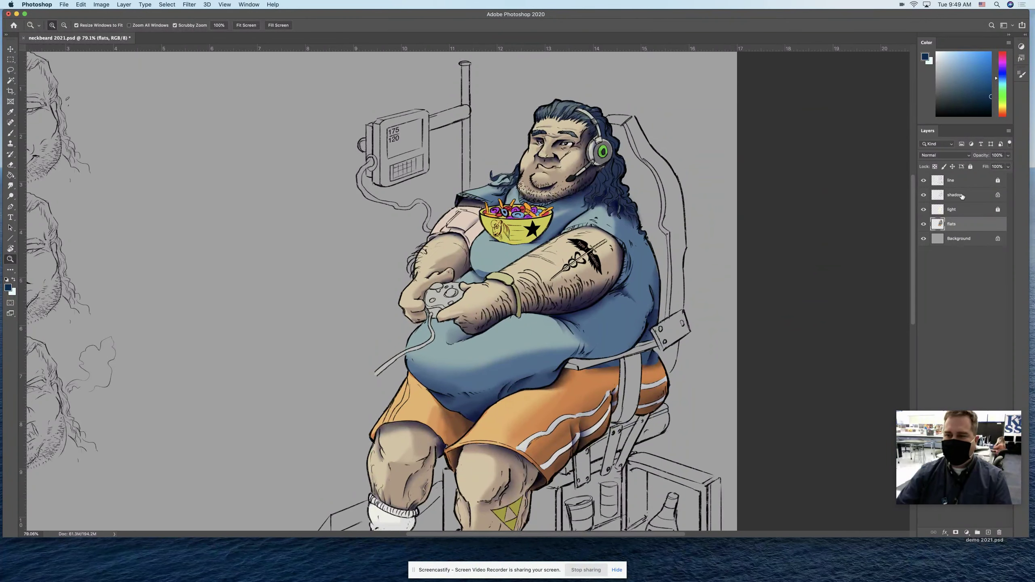
{"action": "left_click", "coordinate": [970, 166]}
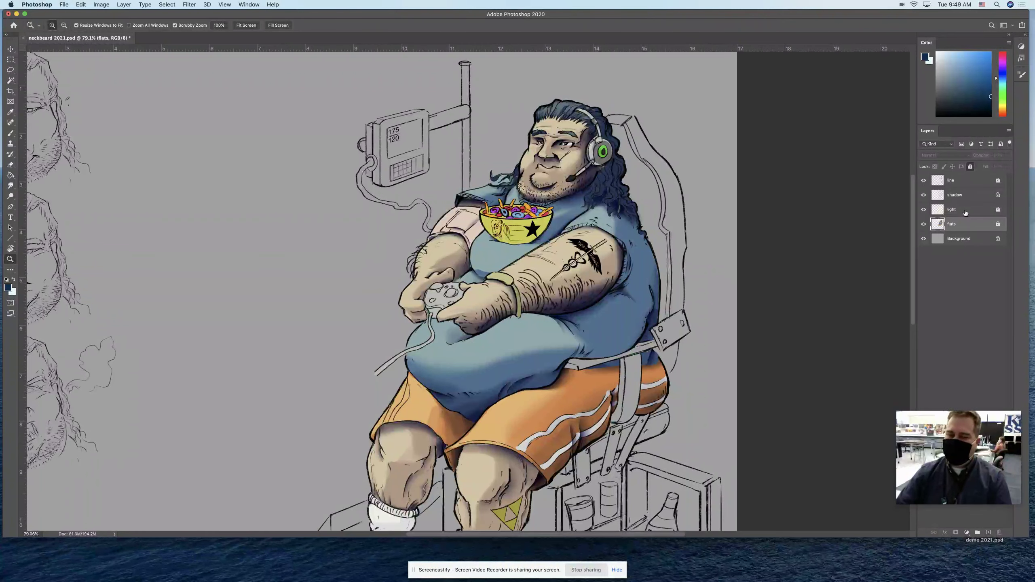
{"action": "left_click", "coordinate": [965, 210]}
{"action": "left_click", "coordinate": [967, 196]}
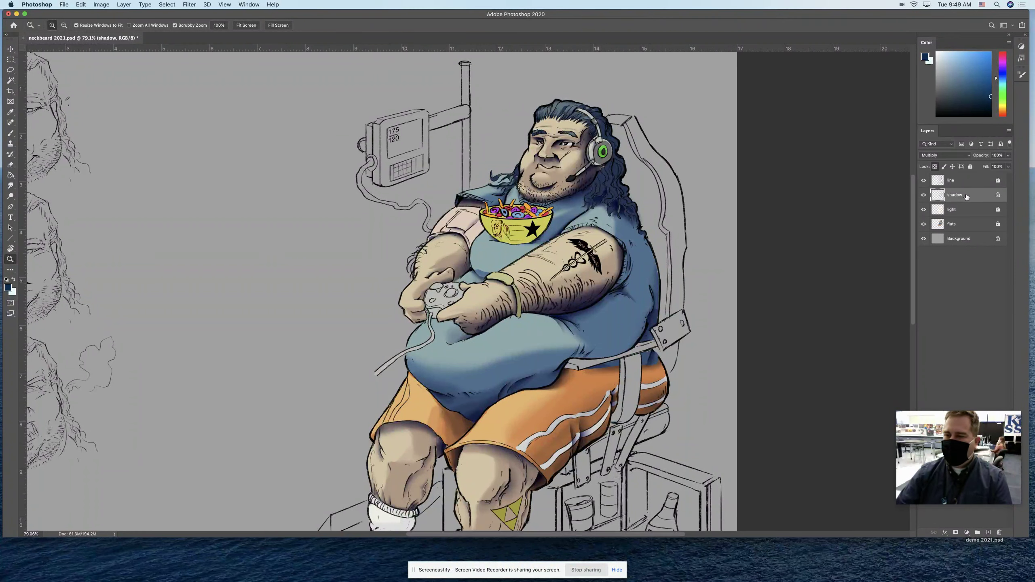
{"action": "left_click", "coordinate": [970, 167]}
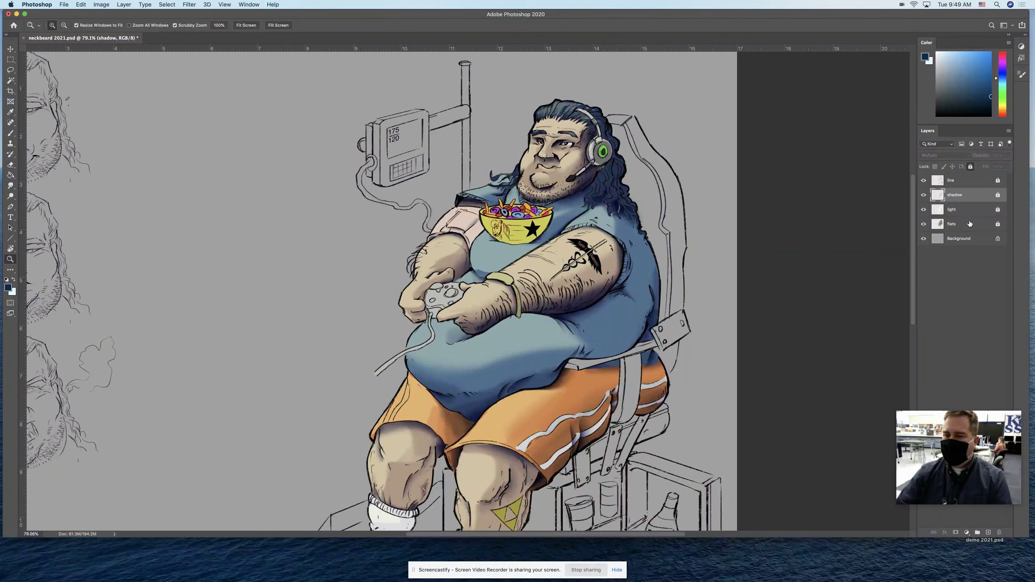
Step: Replace the line layer's full lock with a lock on its transparent pixels only
{"action": "left_click", "coordinate": [964, 184]}
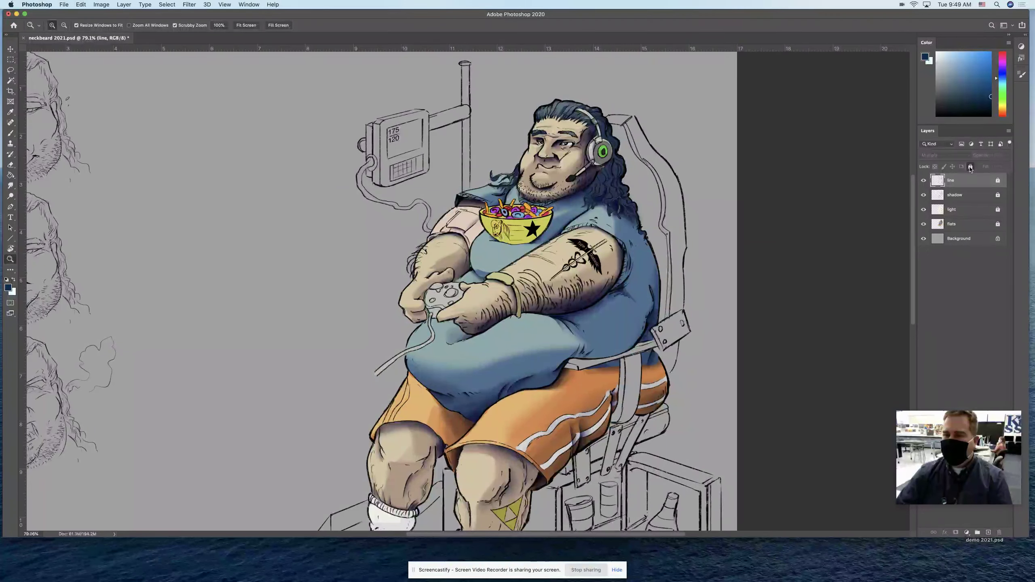
{"action": "left_click", "coordinate": [970, 167]}
{"action": "left_click", "coordinate": [935, 166]}
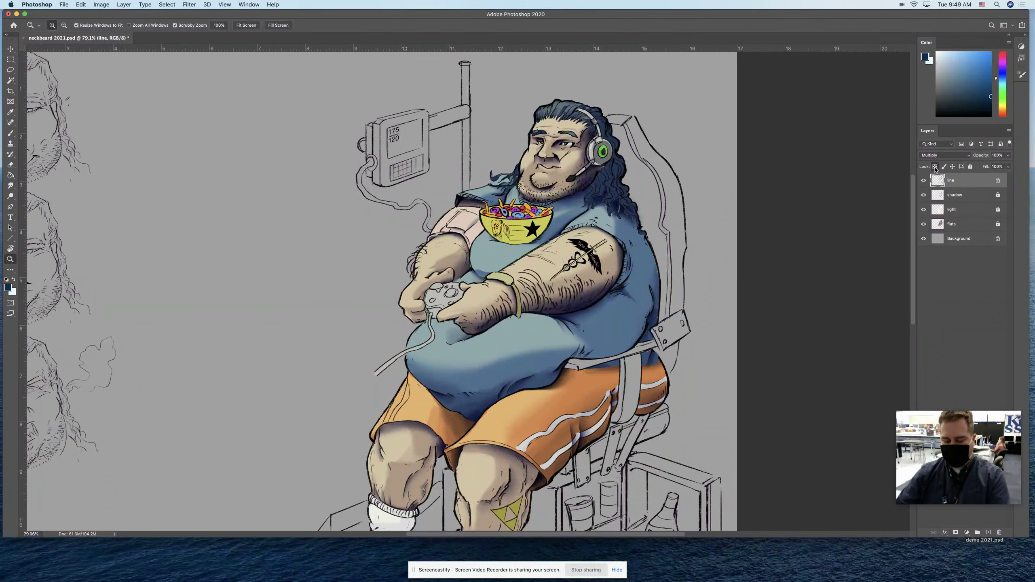
{"action": "key", "text": "b"}
{"action": "key", "text": "z"}
{"action": "left_click_drag", "start_coordinate": [537, 200], "coordinate": [643, 184]}
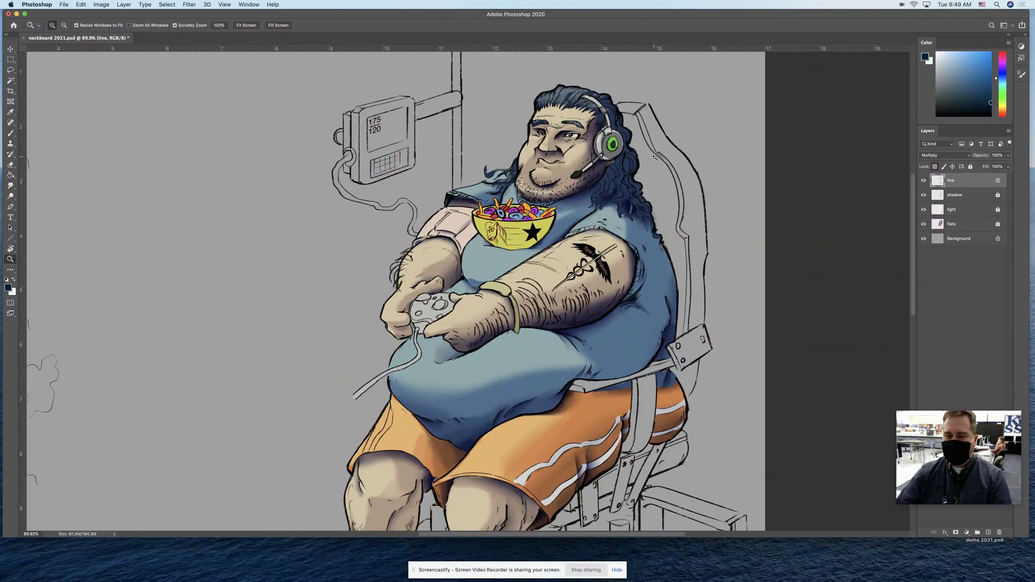
{"action": "left_click_drag", "start_coordinate": [665, 158], "coordinate": [650, 159]}
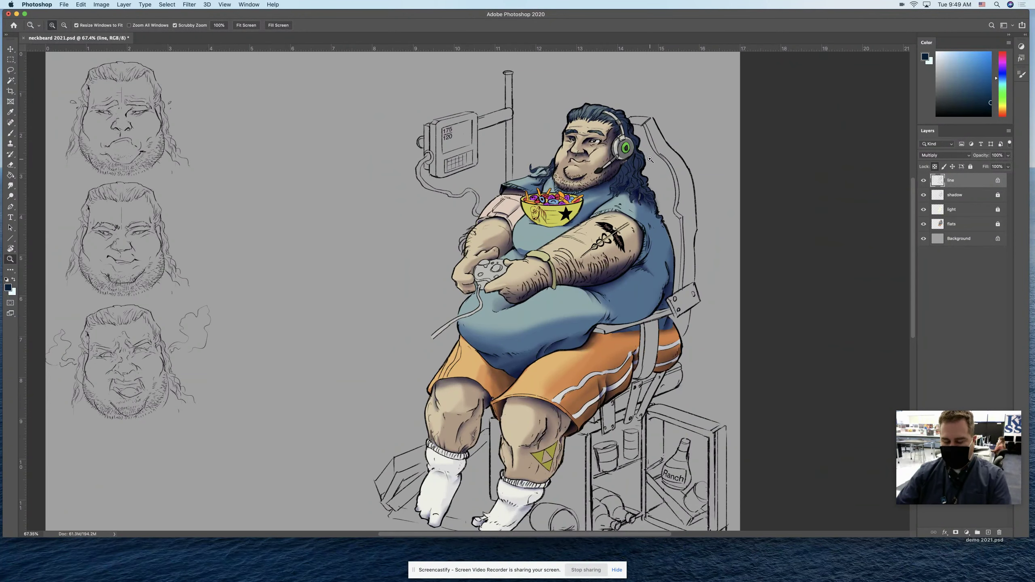
{"action": "key", "text": "b"}
{"action": "mouse_move", "coordinate": [607, 164]}
{"action": "left_mouse_down"}
{"action": "mouse_move", "coordinate": [588, 170]}
{"action": "mouse_move", "coordinate": [583, 191]}
{"action": "left_mouse_up"}
{"action": "key", "text": "super+z"}
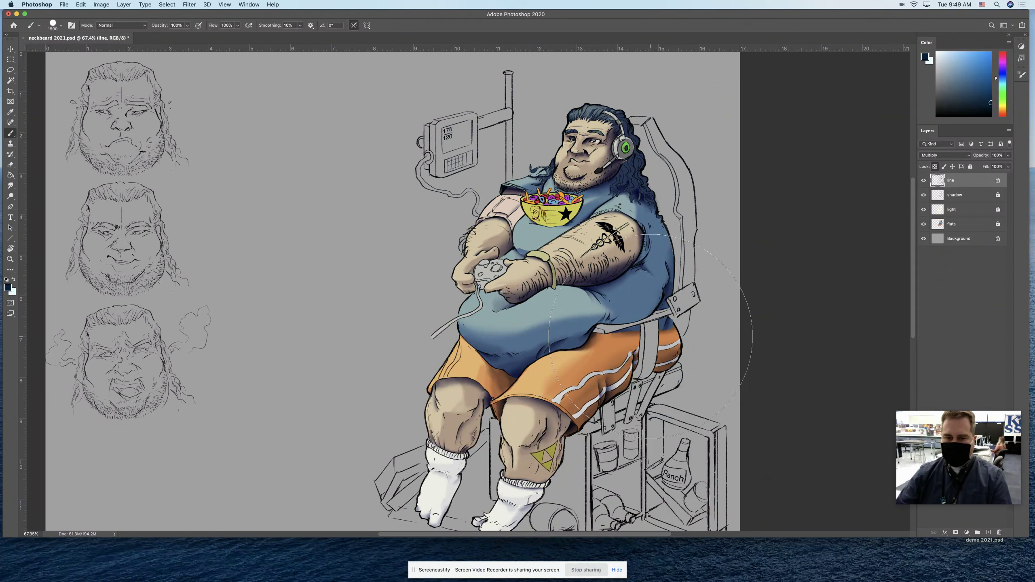
Step: Try recolouring the line art around the face, hair and headset with a smaller brush in a brighter blue
{"action": "scroll", "coordinate": [501, 388], "scroll_direction": "down", "scroll_amount": 2}
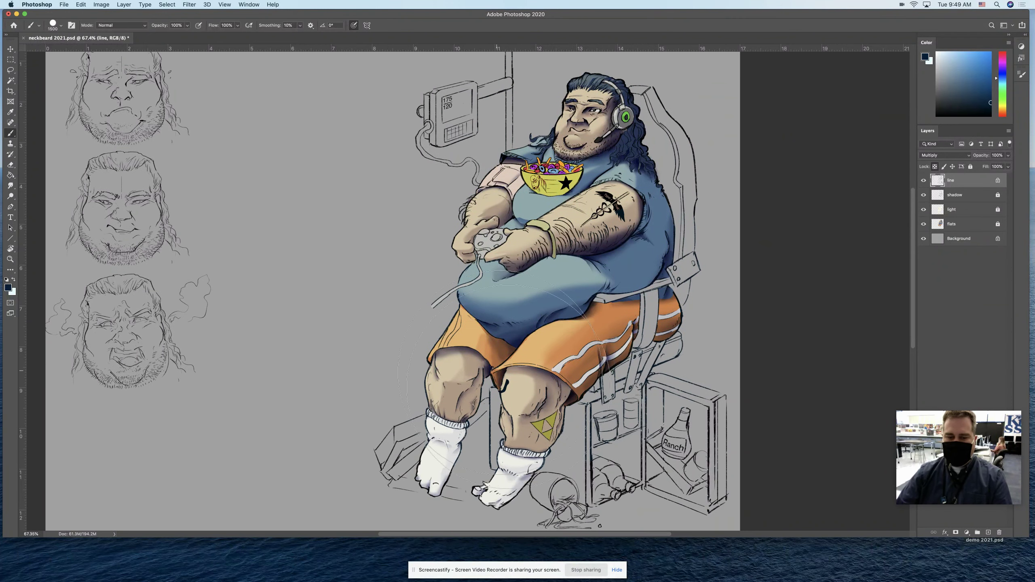
{"action": "key", "text": "z"}
{"action": "left_click_drag", "start_coordinate": [473, 251], "coordinate": [550, 247]}
{"action": "left_click_drag", "start_coordinate": [639, 93], "coordinate": [490, 326]}
{"action": "left_click_drag", "start_coordinate": [554, 266], "coordinate": [474, 316]}
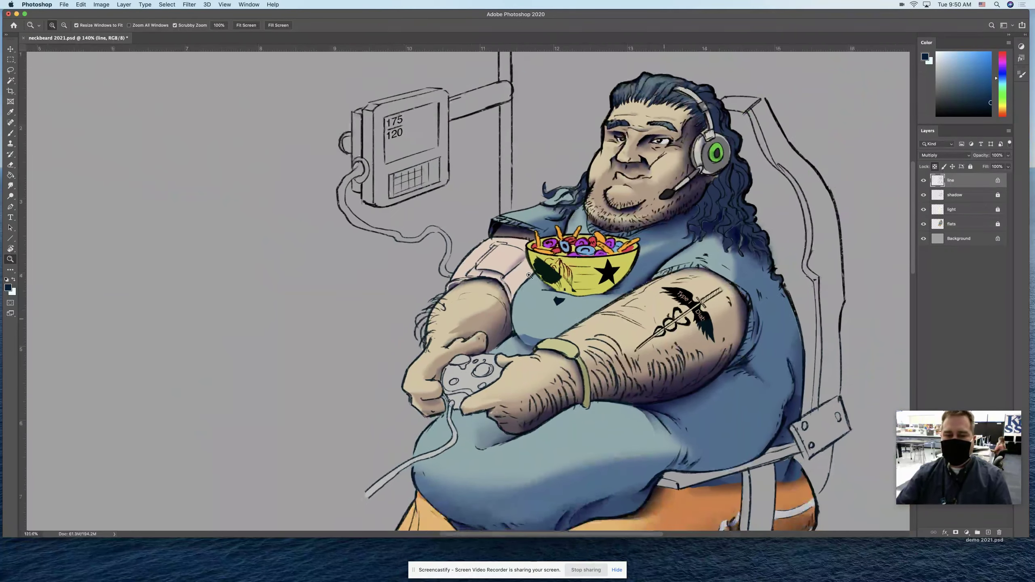
{"action": "key", "text": "b"}
{"action": "key", "text": "bracketleft"}
{"action": "key", "text": "bracketleft"}
{"action": "key", "text": "bracketleft"}
{"action": "key", "text": "bracketleft"}
{"action": "key", "text": "bracketleft"}
{"action": "left_click", "coordinate": [984, 83]}
{"action": "key", "text": "bracketleft"}
{"action": "mouse_move", "coordinate": [768, 192]}
{"action": "left_mouse_down"}
{"action": "mouse_move", "coordinate": [747, 183]}
{"action": "mouse_move", "coordinate": [691, 174]}
{"action": "mouse_move", "coordinate": [716, 161]}
{"action": "mouse_move", "coordinate": [719, 141]}
{"action": "mouse_move", "coordinate": [677, 124]}
{"action": "mouse_move", "coordinate": [699, 110]}
{"action": "mouse_move", "coordinate": [593, 110]}
{"action": "mouse_move", "coordinate": [560, 133]}
{"action": "mouse_move", "coordinate": [637, 193]}
{"action": "left_mouse_up"}
{"action": "mouse_move", "coordinate": [505, 222]}
{"action": "left_mouse_down"}
{"action": "mouse_move", "coordinate": [505, 172]}
{"action": "mouse_move", "coordinate": [507, 230]}
{"action": "left_mouse_up"}
{"action": "mouse_move", "coordinate": [691, 88]}
{"action": "left_mouse_down"}
{"action": "mouse_move", "coordinate": [732, 148]}
{"action": "mouse_move", "coordinate": [719, 279]}
{"action": "mouse_move", "coordinate": [656, 290]}
{"action": "mouse_move", "coordinate": [740, 334]}
{"action": "left_mouse_up"}
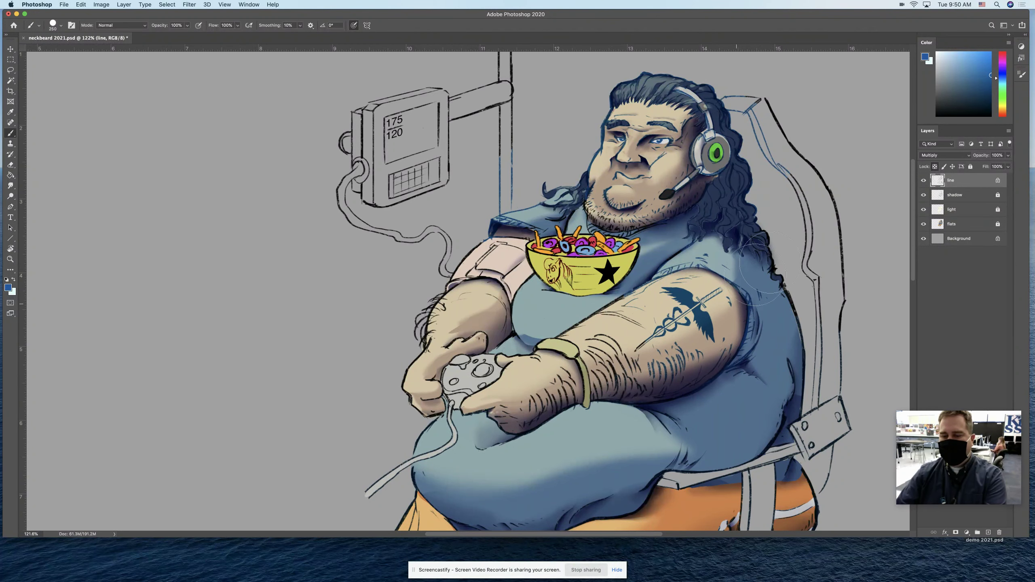
{"action": "key", "text": "super+z"}
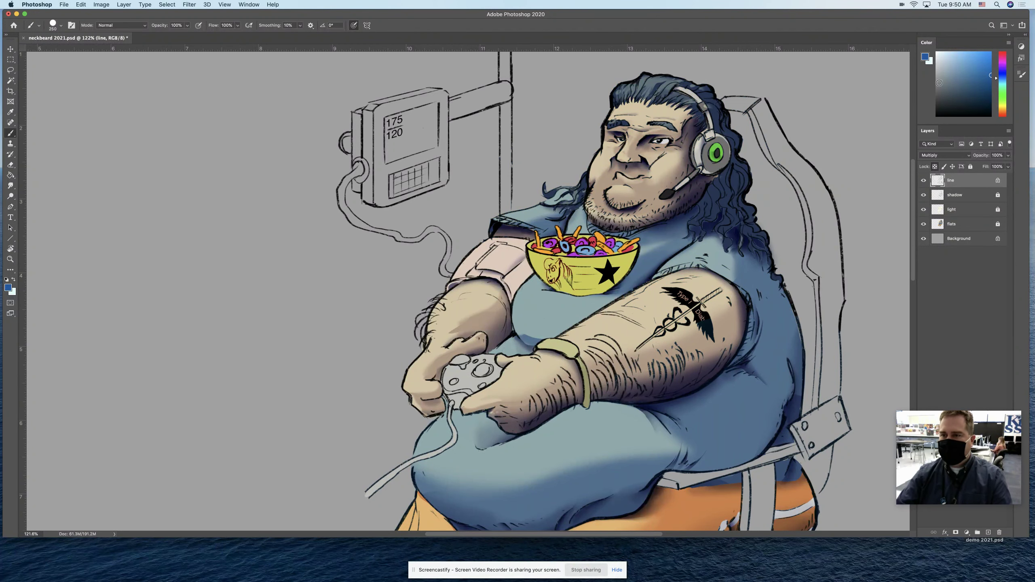
{"action": "mouse_move", "coordinate": [716, 139]}
{"action": "left_mouse_down"}
{"action": "mouse_move", "coordinate": [599, 96]}
{"action": "mouse_move", "coordinate": [627, 96]}
{"action": "mouse_move", "coordinate": [631, 136]}
{"action": "mouse_move", "coordinate": [684, 162]}
{"action": "mouse_move", "coordinate": [645, 178]}
{"action": "mouse_move", "coordinate": [684, 186]}
{"action": "left_mouse_up"}
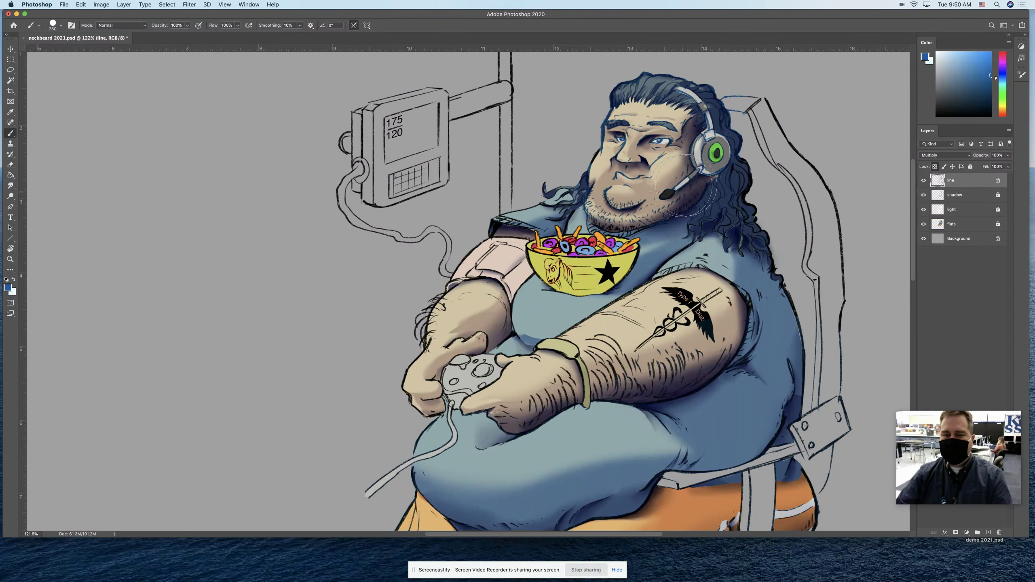
Step: Try shifting the line layer's hue from blue toward green with Hue/Saturation, and discard the adjustment
{"action": "left_click", "coordinate": [101, 5]}
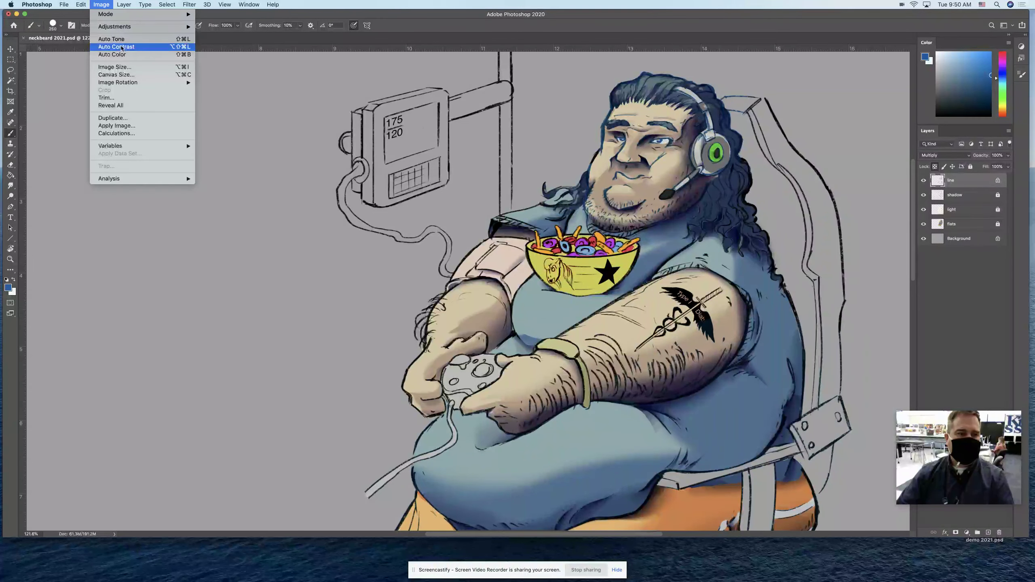
{"action": "mouse_move", "coordinate": [179, 27]}
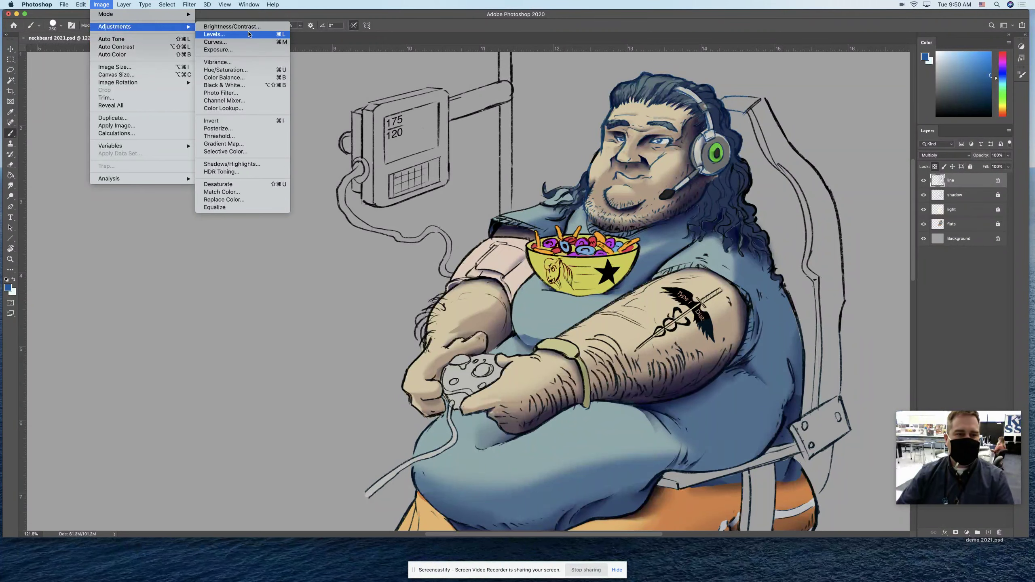
{"action": "left_click", "coordinate": [247, 69]}
{"action": "mouse_move", "coordinate": [251, 140]}
{"action": "left_mouse_down"}
{"action": "mouse_move", "coordinate": [261, 141]}
{"action": "mouse_move", "coordinate": [240, 143]}
{"action": "left_mouse_up"}
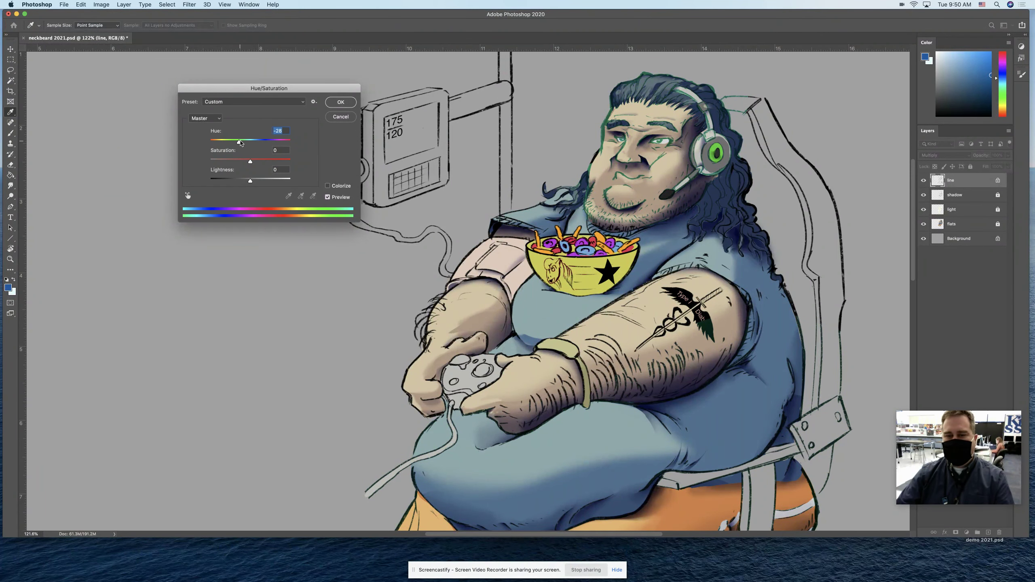
{"action": "left_click", "coordinate": [341, 116]}
{"action": "key", "text": "b"}
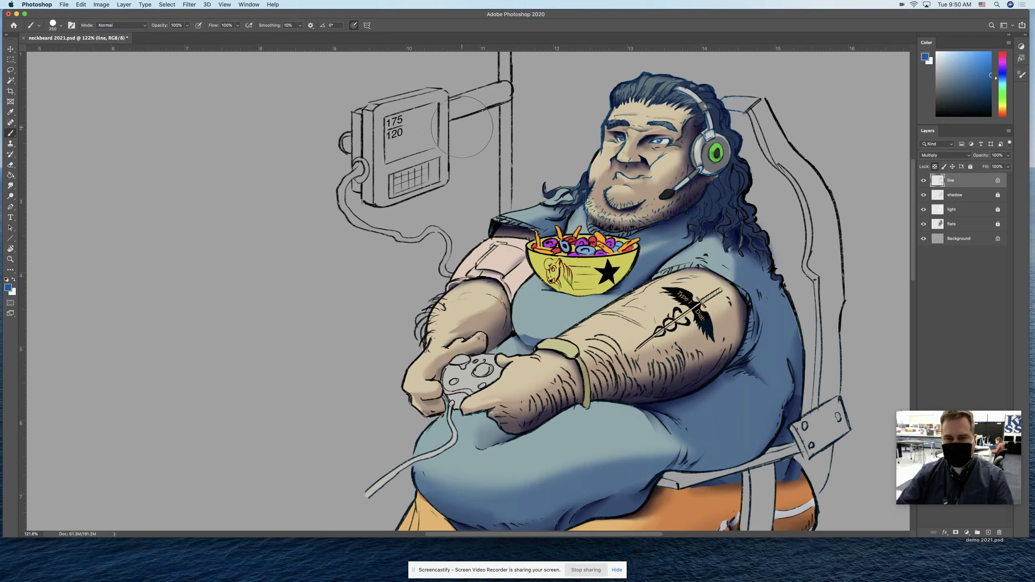
Step: Undo the recent line recolouring and lock changes back to the active skin selection on the shadow layer, and clear that selection
{"action": "left_click", "coordinate": [971, 195]}
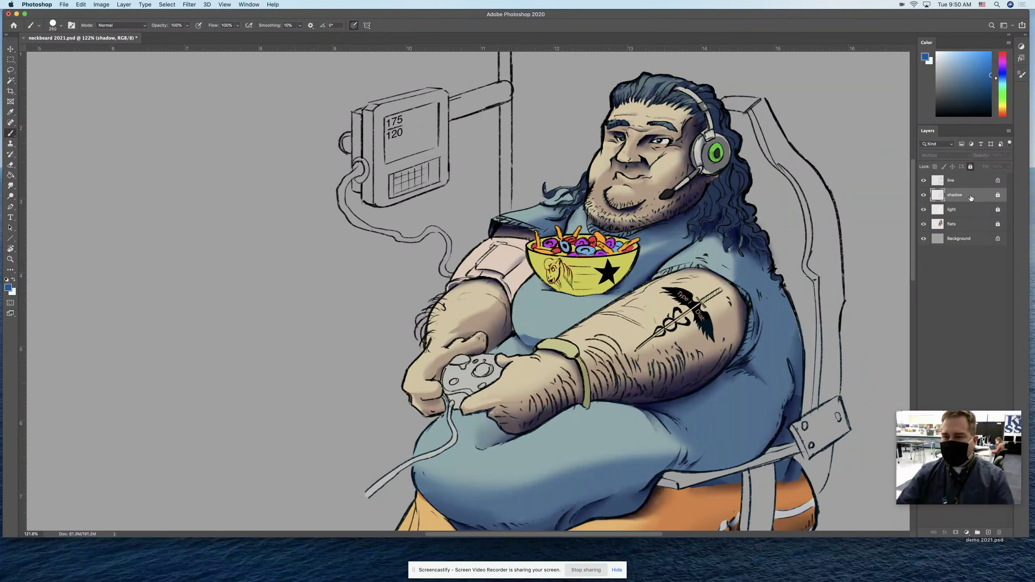
{"action": "key", "text": "z"}
{"action": "left_click_drag", "start_coordinate": [730, 246], "coordinate": [597, 177]}
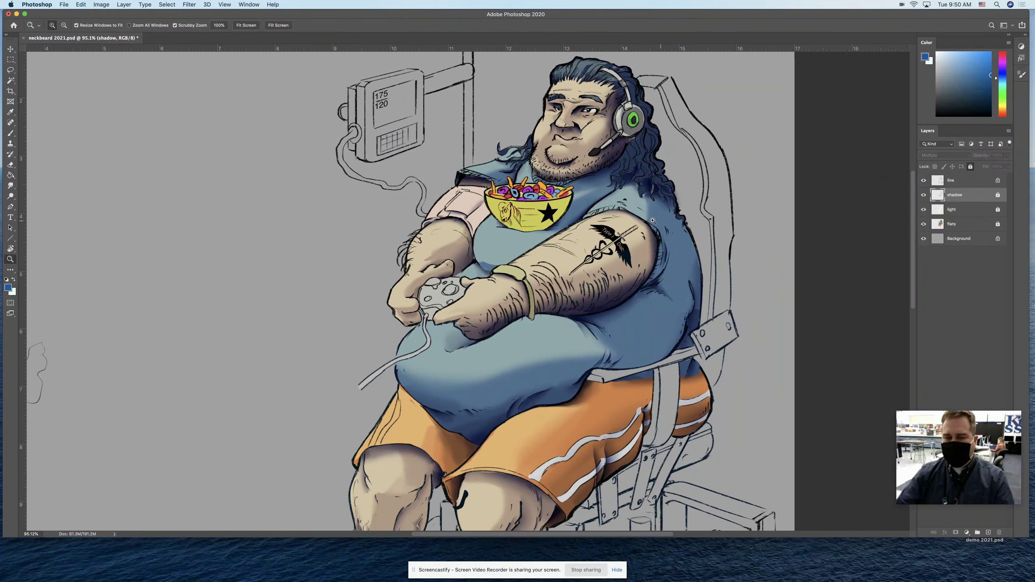
{"action": "left_click_drag", "start_coordinate": [673, 173], "coordinate": [637, 171]}
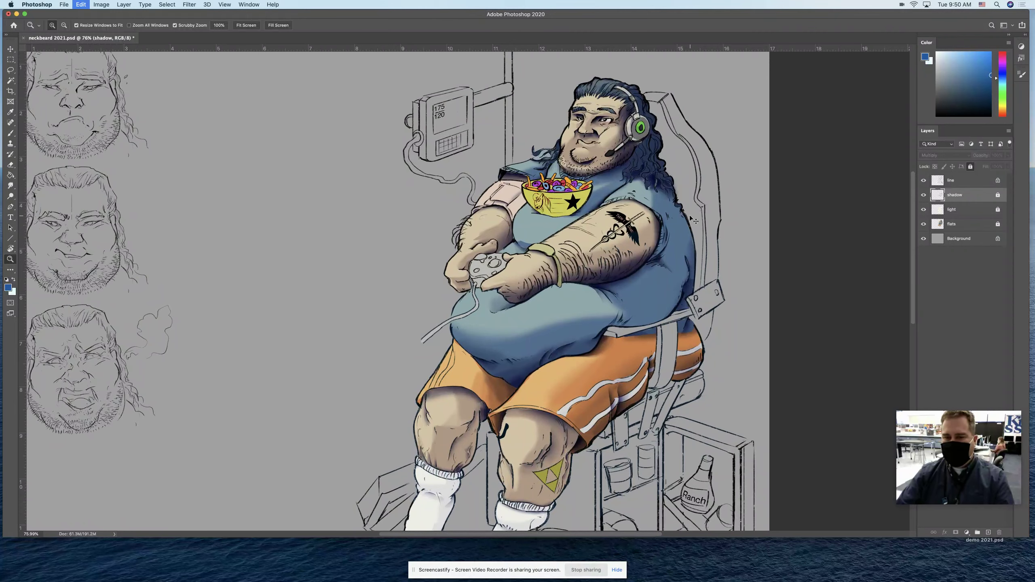
{"action": "key", "text": "super+z"}
{"action": "key", "text": "super+z"}
{"action": "key", "text": "super+z"}
{"action": "key", "text": "super+z"}
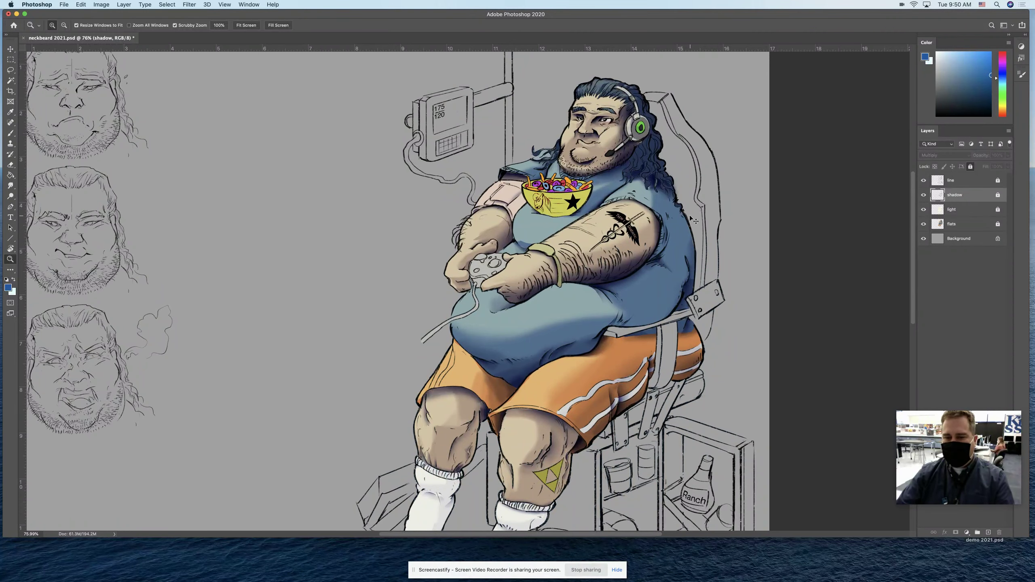
{"action": "key", "text": "super+z"}
{"action": "key", "text": "super+z"}
{"action": "key", "text": "super+z"}
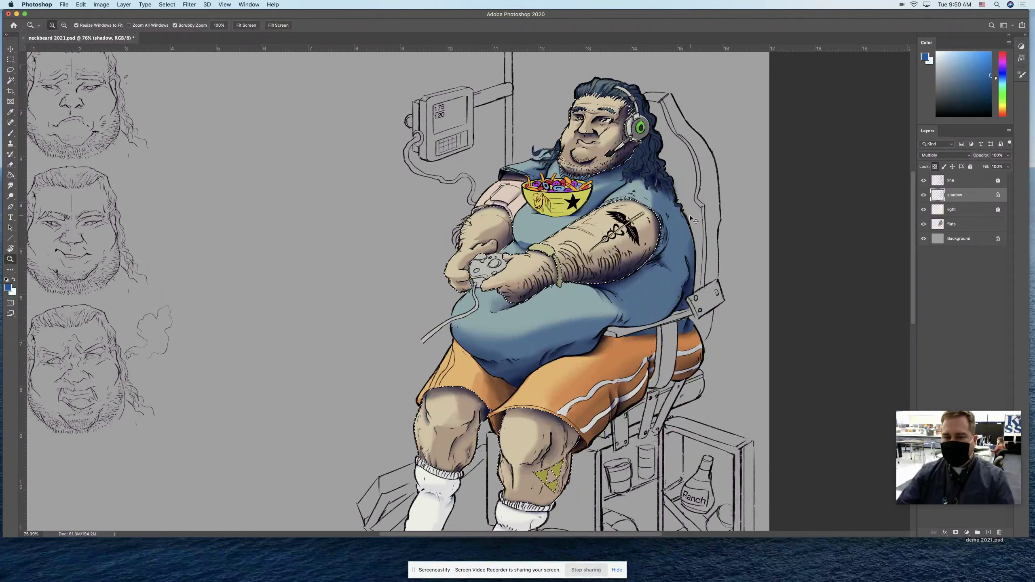
{"action": "key", "text": "super+z"}
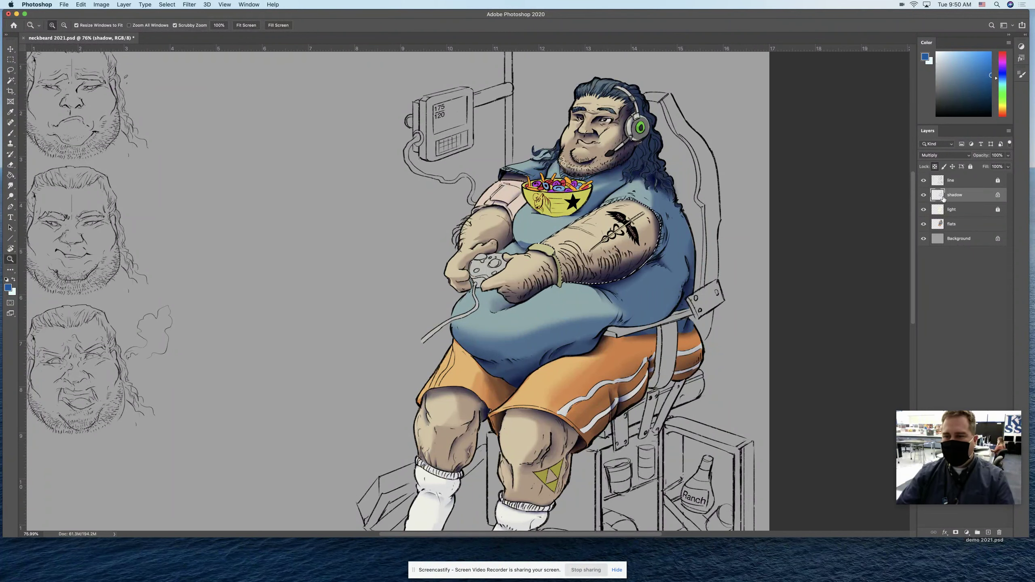
{"action": "key", "text": "super+d"}
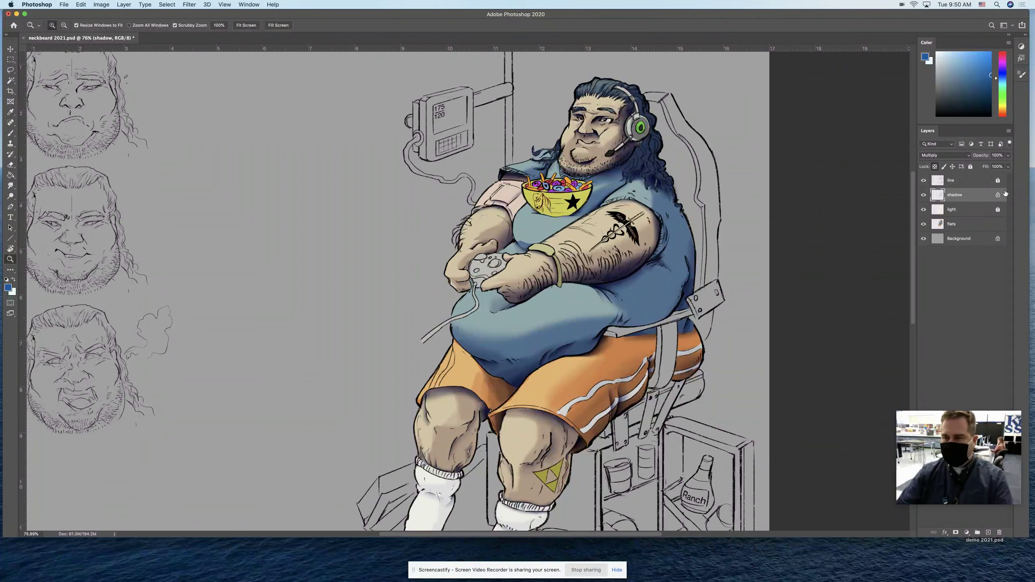
Step: Lower the shadow layer's opacity to 83%
{"action": "left_click", "coordinate": [1008, 155]}
{"action": "left_click_drag", "start_coordinate": [1007, 165], "coordinate": [1001, 167]}
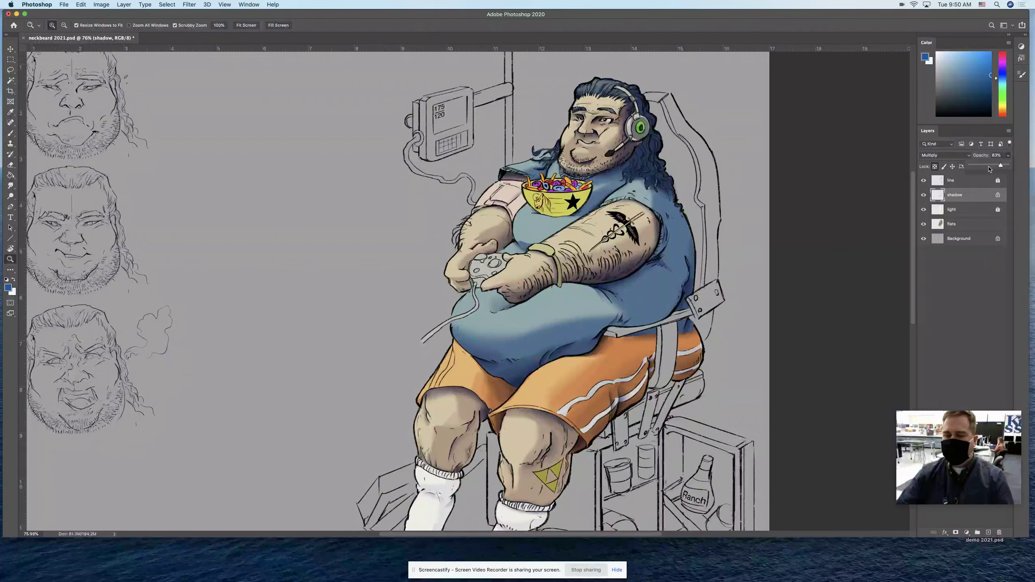
{"action": "mouse_move", "coordinate": [489, 15]}
{"action": "left_mouse_down"}
{"action": "mouse_move", "coordinate": [528, 16]}
{"action": "mouse_move", "coordinate": [490, 16]}
{"action": "left_mouse_up"}
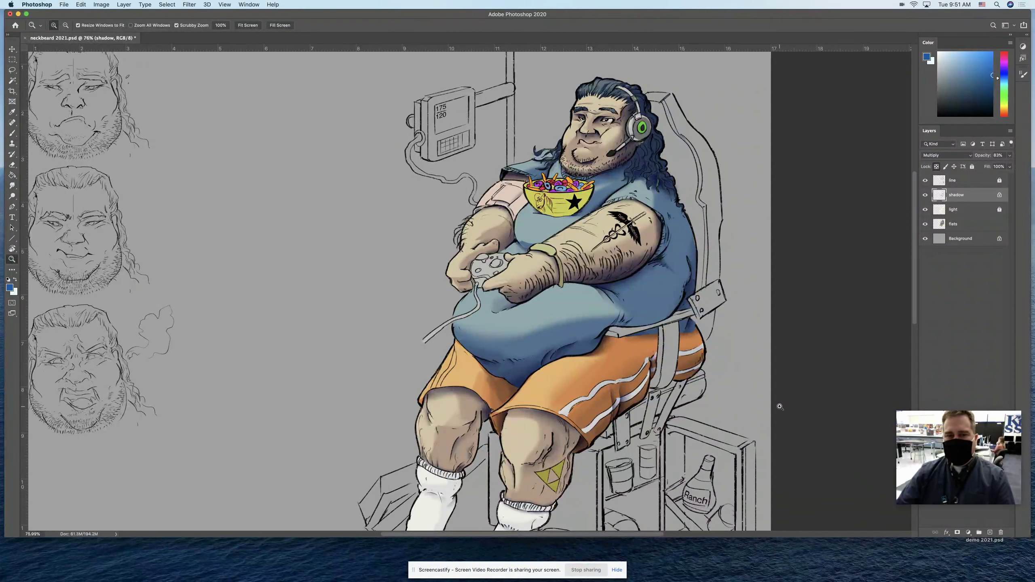
Step: Review the whole illustration and switch to the VisComm Semester 2 document in Chrome
{"action": "left_click_drag", "start_coordinate": [587, 345], "coordinate": [567, 346]}
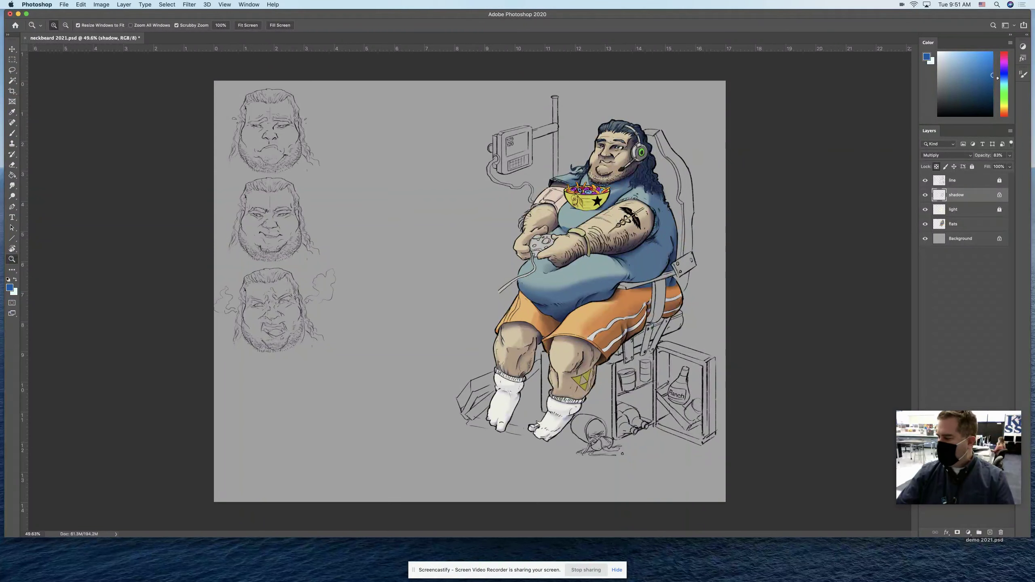
{"action": "key", "text": "super+Tab"}
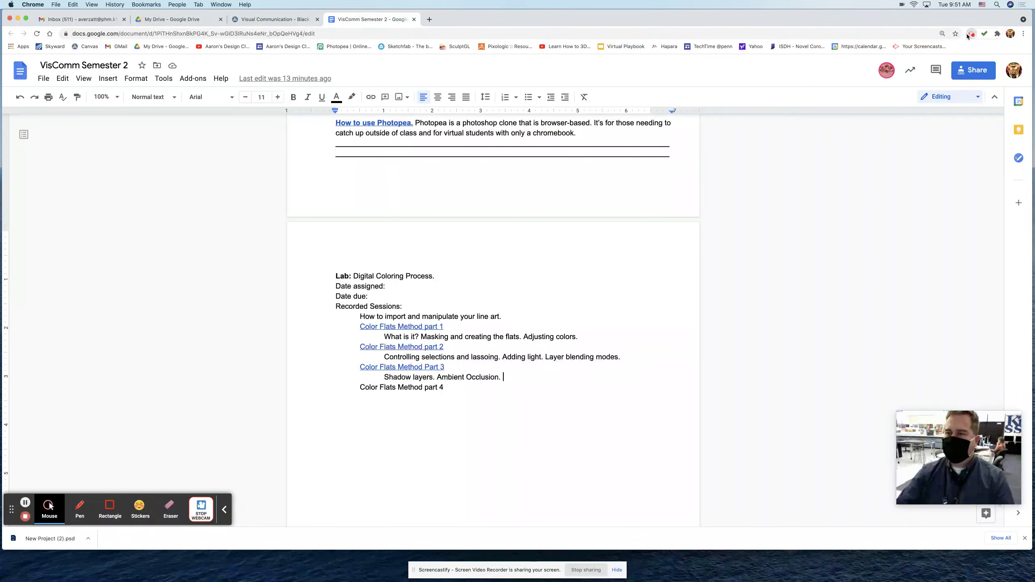